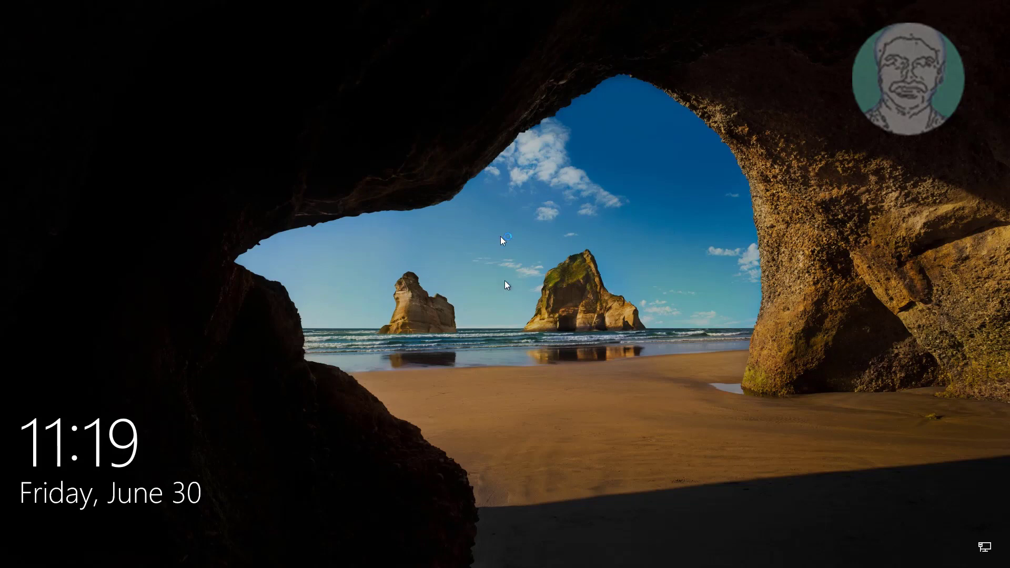
# - Force a restart from the sign-in screen with Power > Restart to reach the recovery options
pyautogui.click(660, 374)
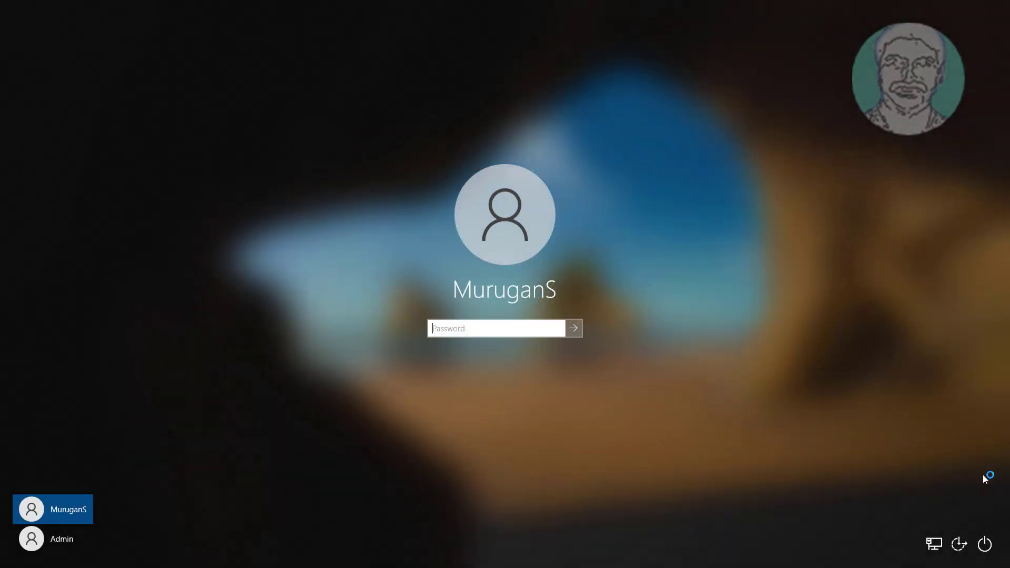
pyautogui.click(984, 544)
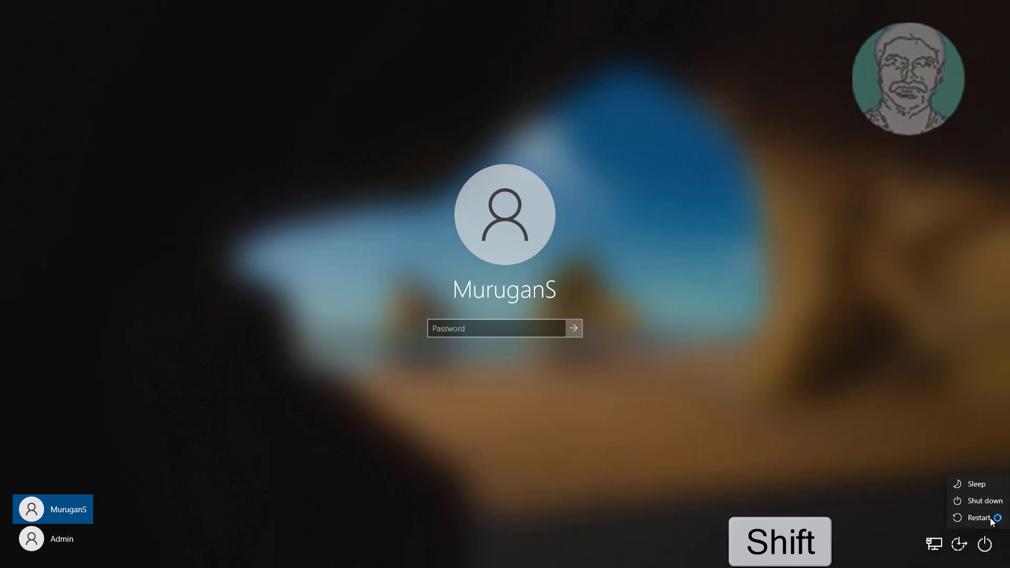
pyautogui.keyDown('shift'); pyautogui.click(979, 517); pyautogui.keyUp('shift')
pyautogui.click(978, 511)
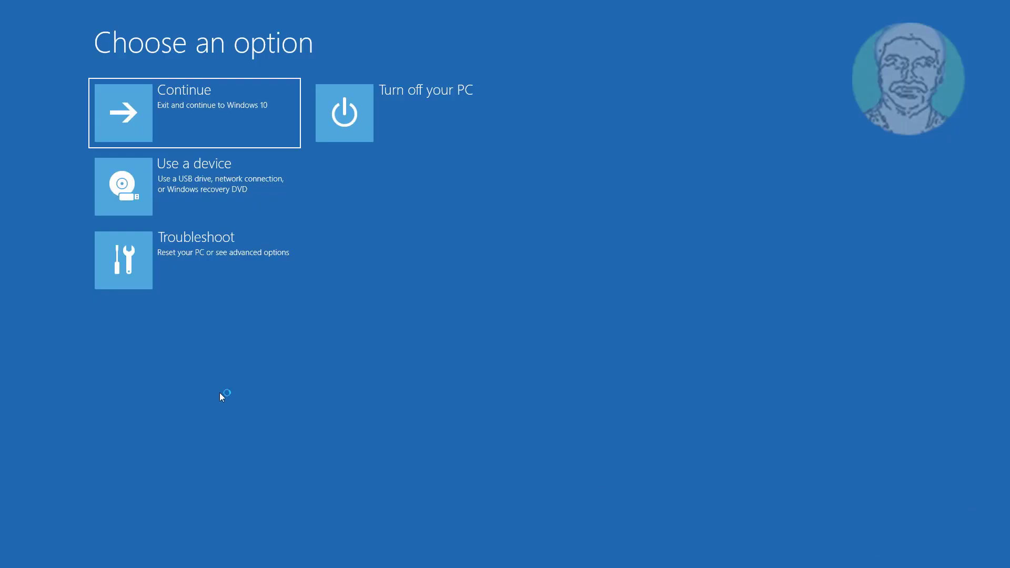
# - Go through Troubleshoot > Advanced options > Startup Settings and restart to choose a startup mode
pyautogui.click(252, 259)
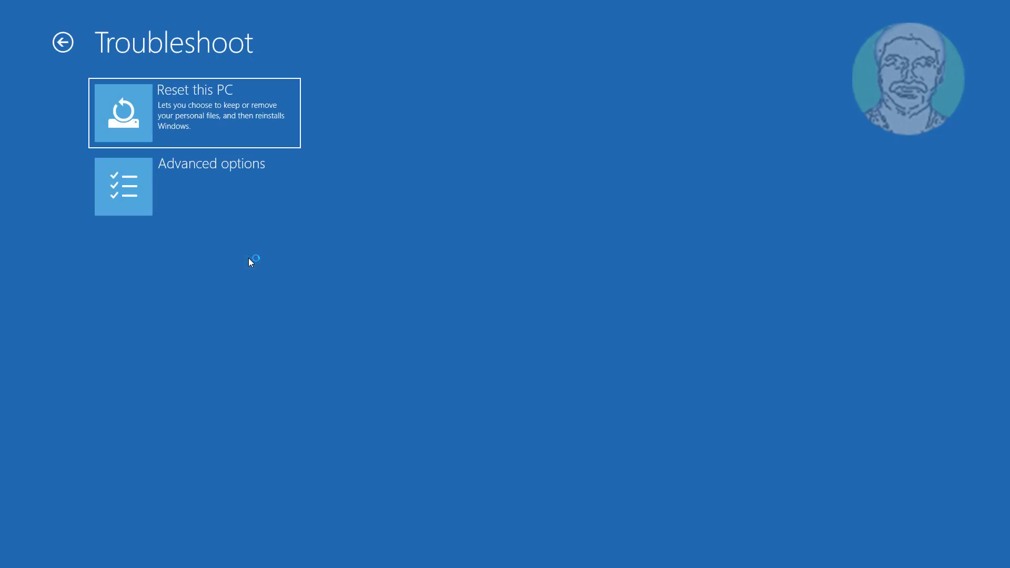
pyautogui.click(247, 182)
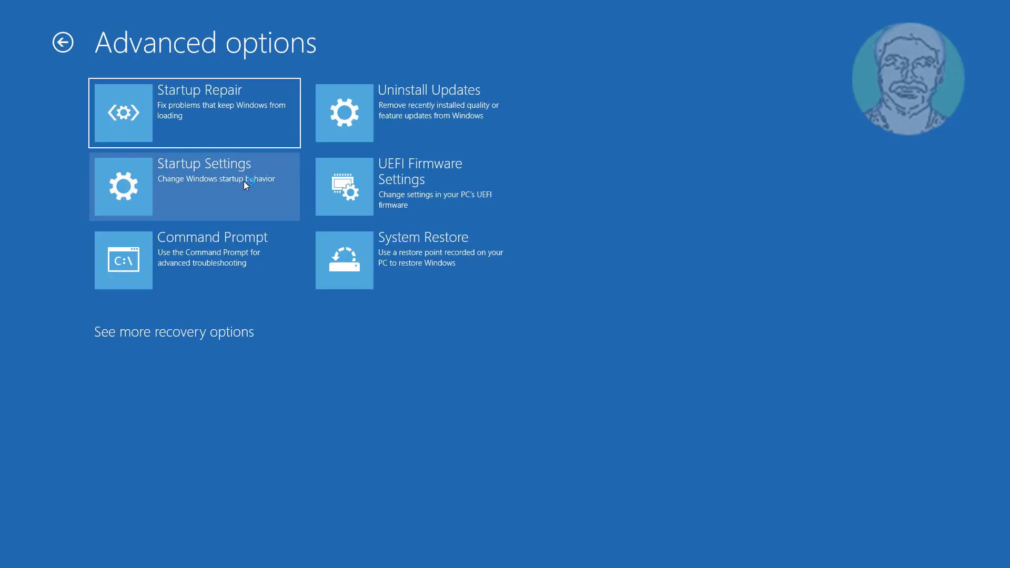
pyautogui.click(203, 180)
pyautogui.click(472, 233)
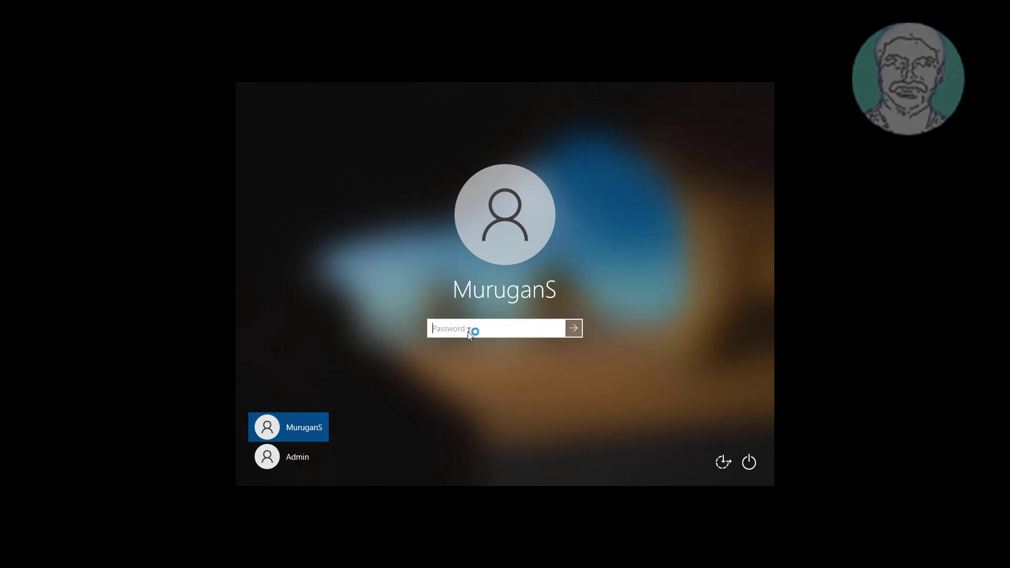
# - Sign in with the account password and launch Command Prompt as administrator from a 'cmd' search
pyautogui.write('******')
pyautogui.press('Return')
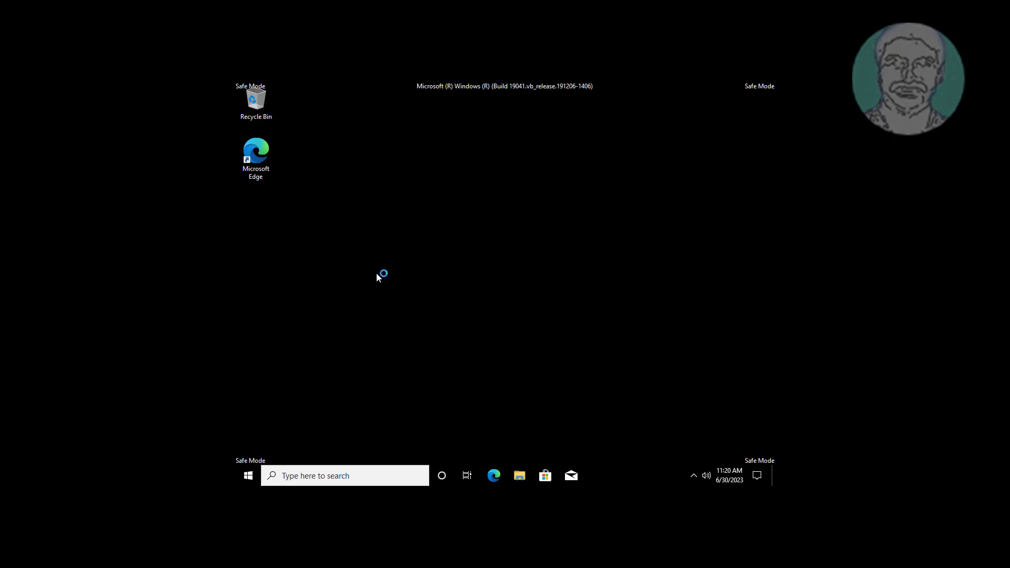
pyautogui.click(326, 475)
pyautogui.write('c')
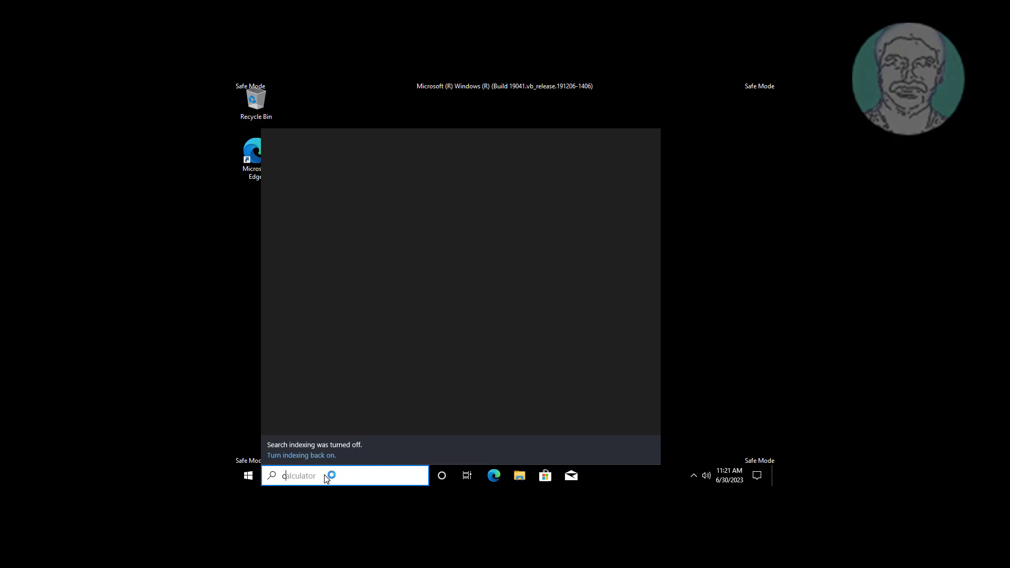
pyautogui.write('md')
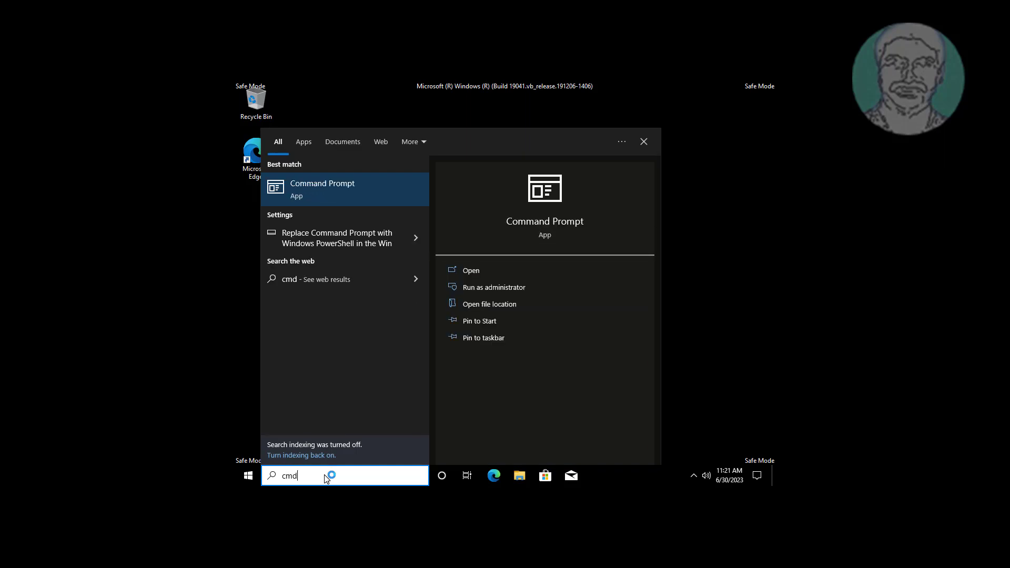
pyautogui.rightClick(361, 178)
pyautogui.click(409, 189)
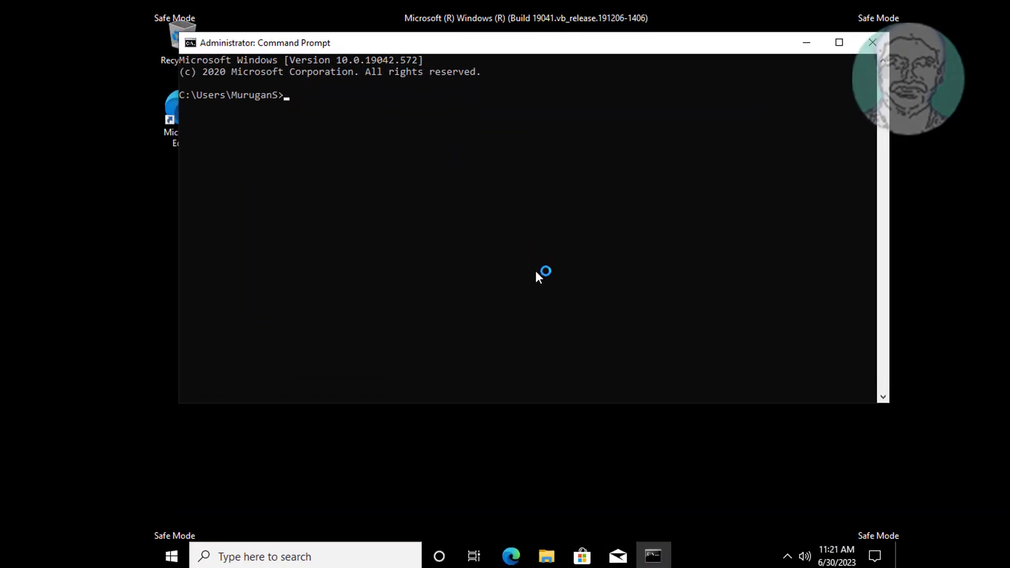
# - Run 'wmic useraccount get domain, name, sid' and select the user's output row through its SID
pyautogui.write('wmic useraccount get')
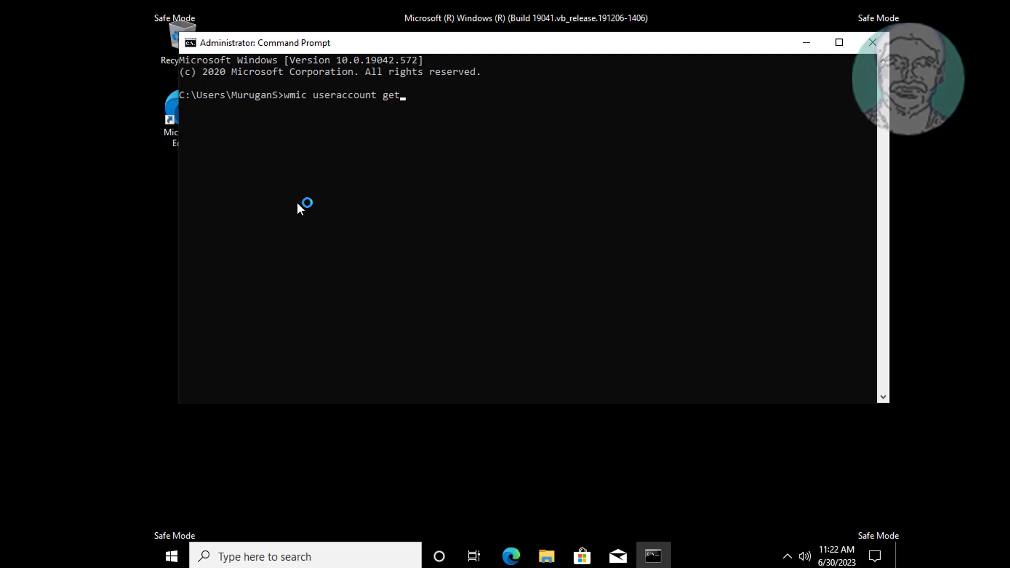
pyautogui.write(' domain, name, sid')
pyautogui.press('Return')
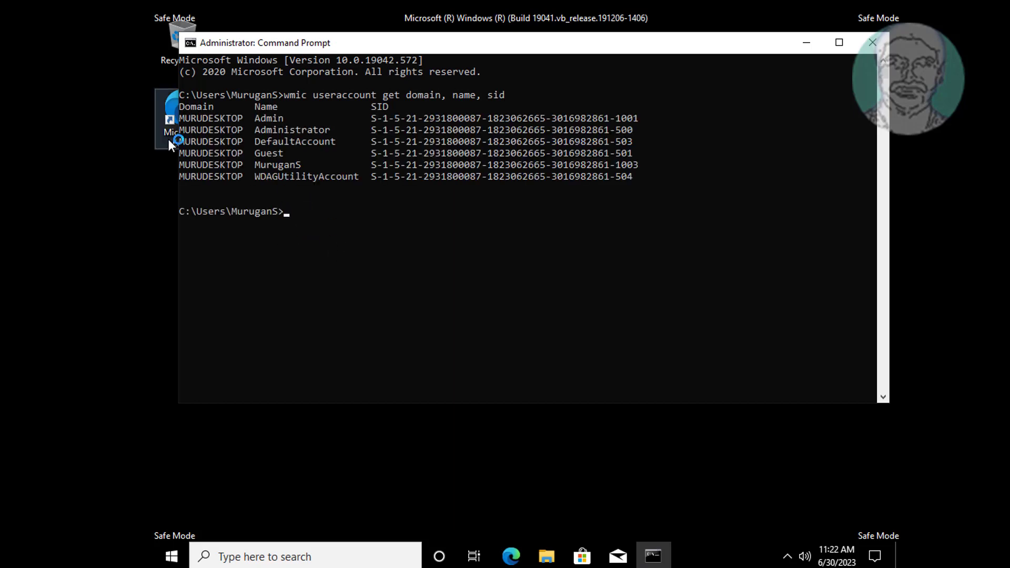
pyautogui.doubleClick(269, 165)
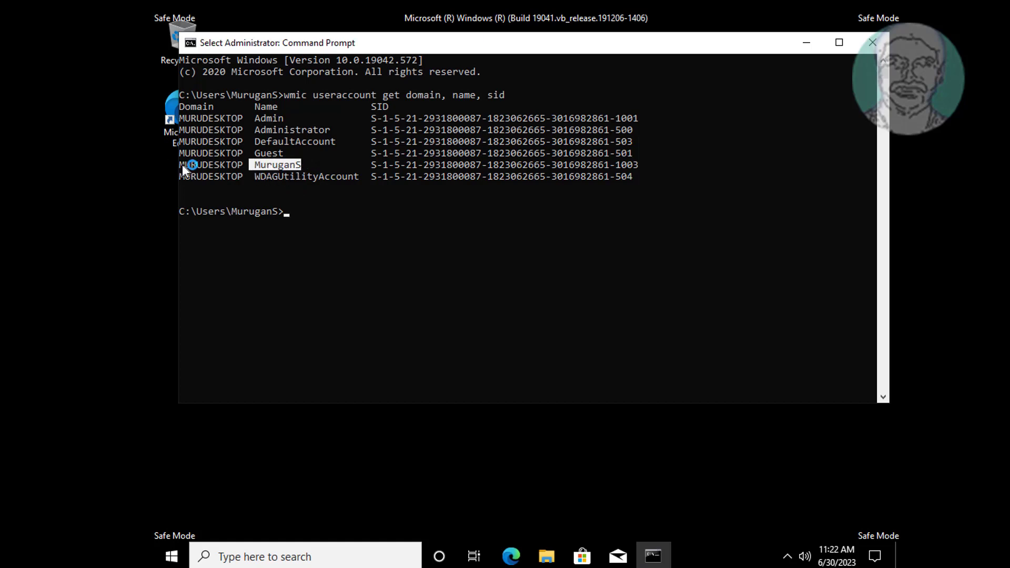
pyautogui.moveTo(182, 165); pyautogui.dragTo(296, 166)
pyautogui.click(293, 166)
pyautogui.moveTo(181, 165); pyautogui.dragTo(290, 165)
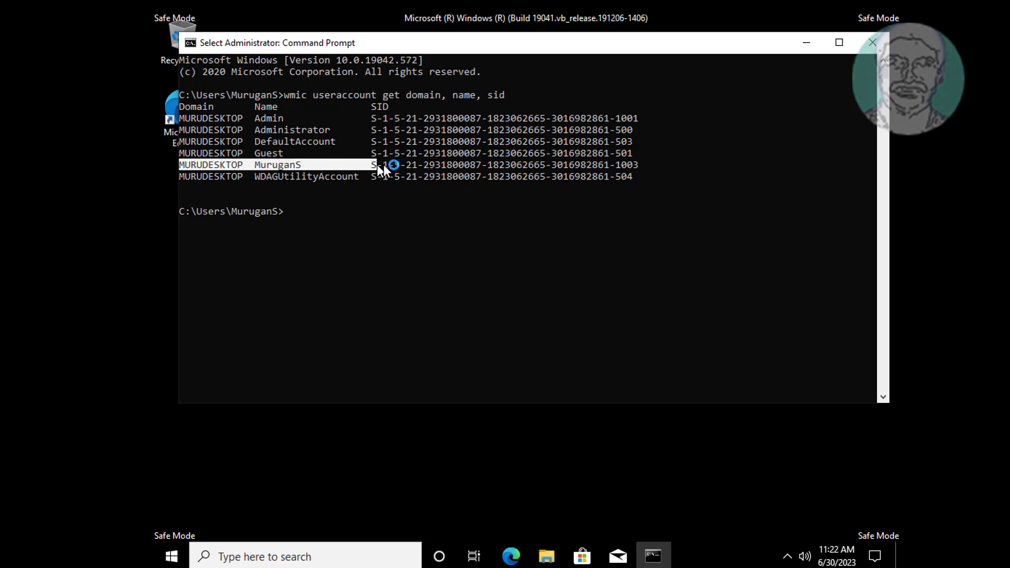
pyautogui.moveTo(384, 165); pyautogui.dragTo(636, 160)
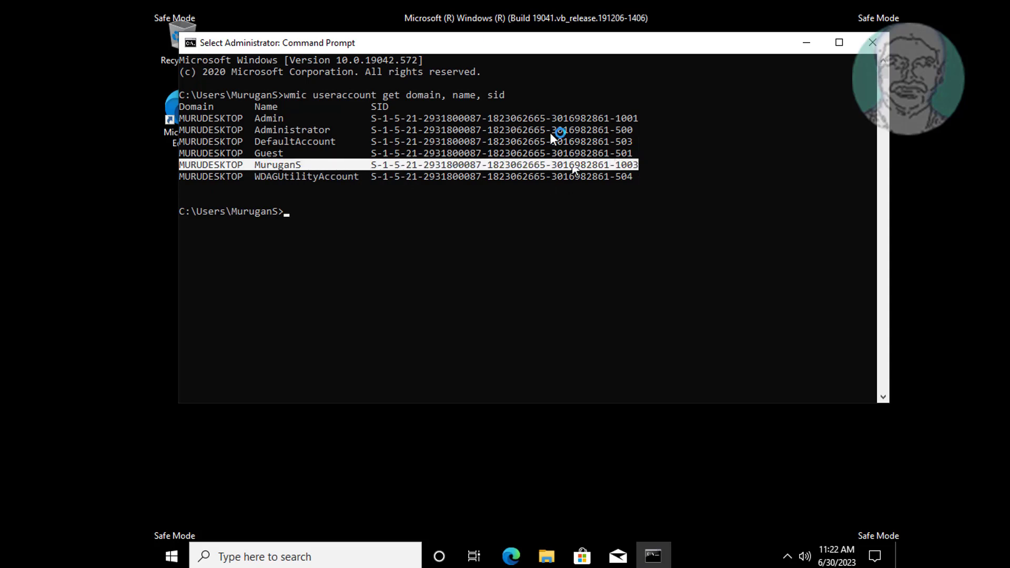
# - Launch Registry Editor as administrator from a 'regedit' search and place it beside the command output
pyautogui.click(340, 561)
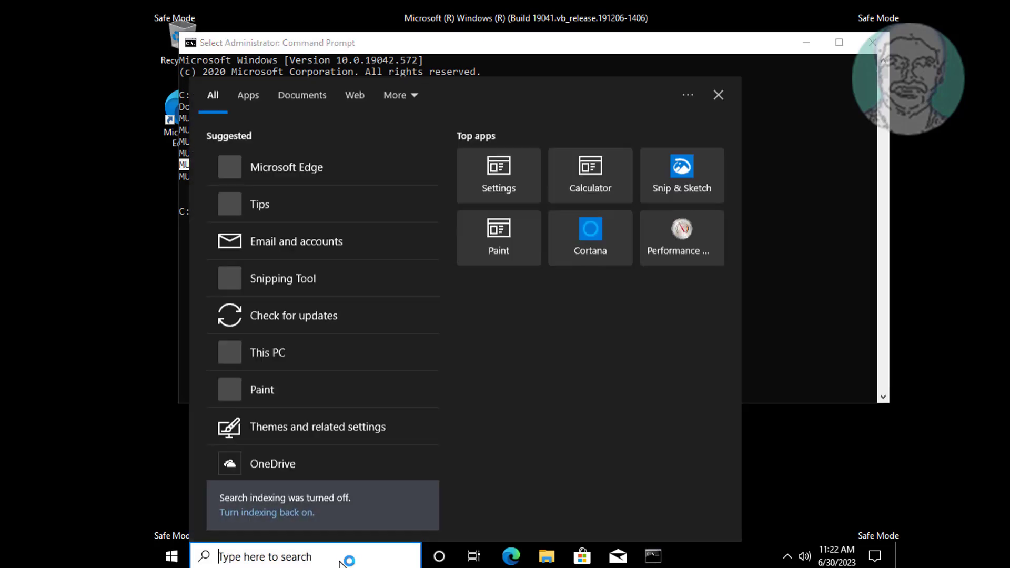
pyautogui.write('regedit')
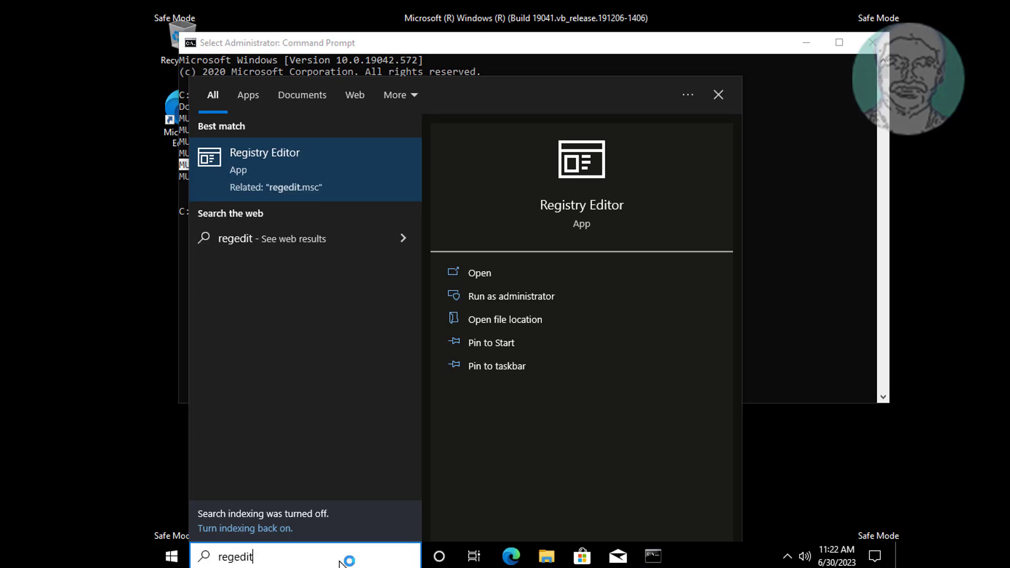
pyautogui.rightClick(290, 166)
pyautogui.click(334, 181)
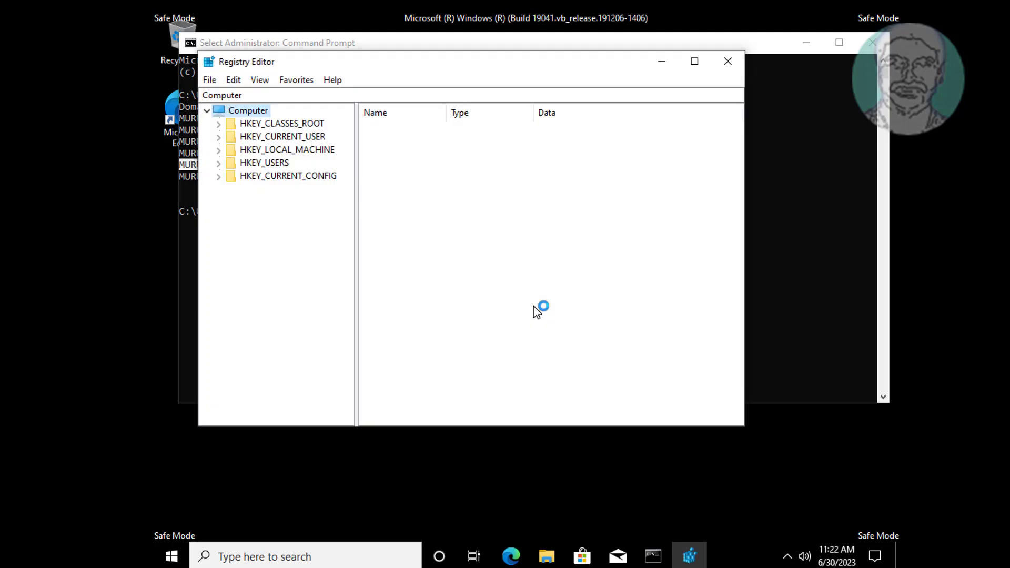
pyautogui.moveTo(442, 68); pyautogui.dragTo(597, 46)
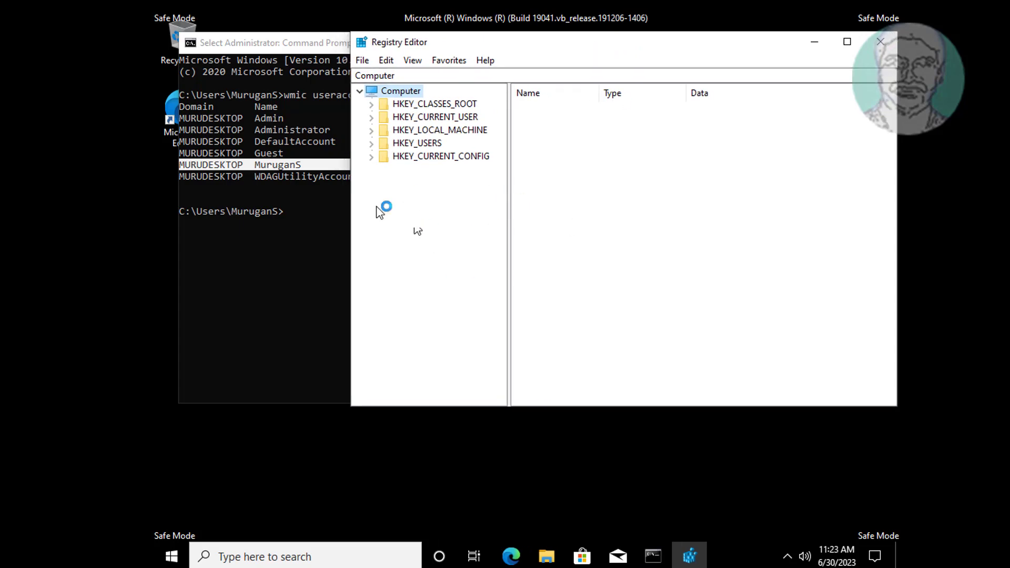
# - Expand HKEY_LOCAL_MACHINE and SOFTWARE, making the window taller and the key tree pane wider
pyautogui.click(427, 130)
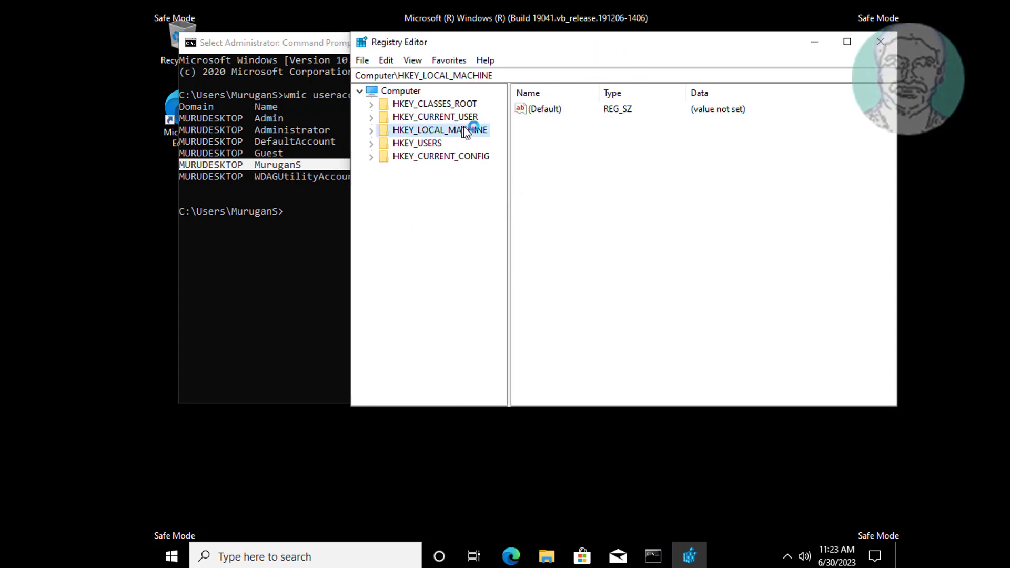
pyautogui.click(371, 131)
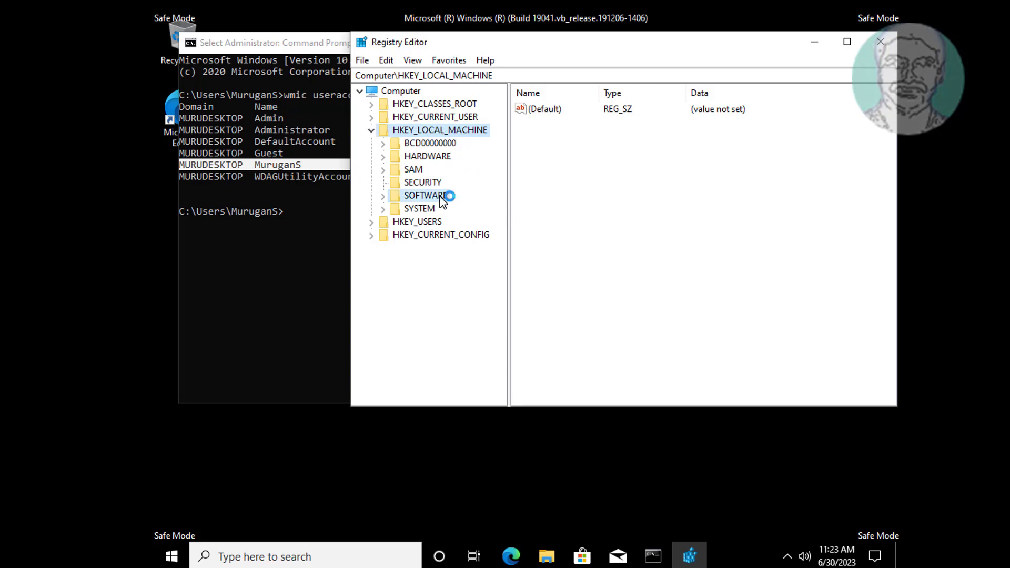
pyautogui.click(414, 196)
pyautogui.click(384, 196)
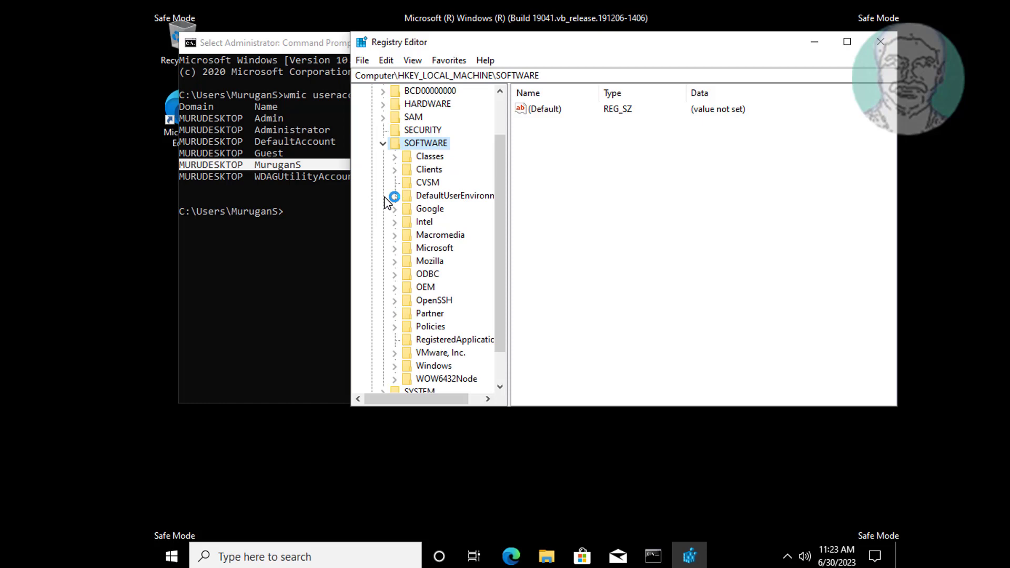
pyautogui.moveTo(698, 406); pyautogui.dragTo(720, 506)
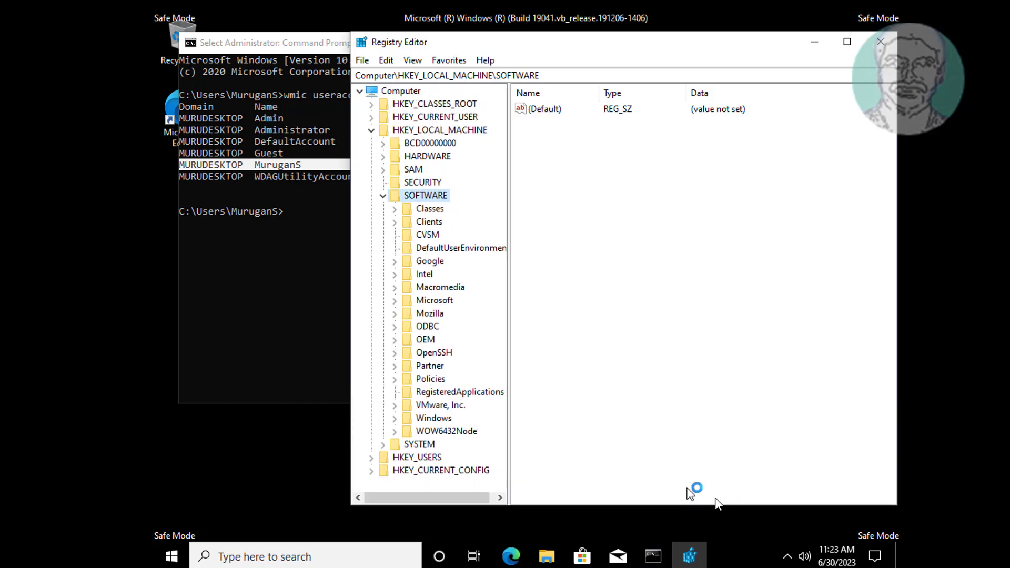
pyautogui.moveTo(508, 383); pyautogui.dragTo(572, 390)
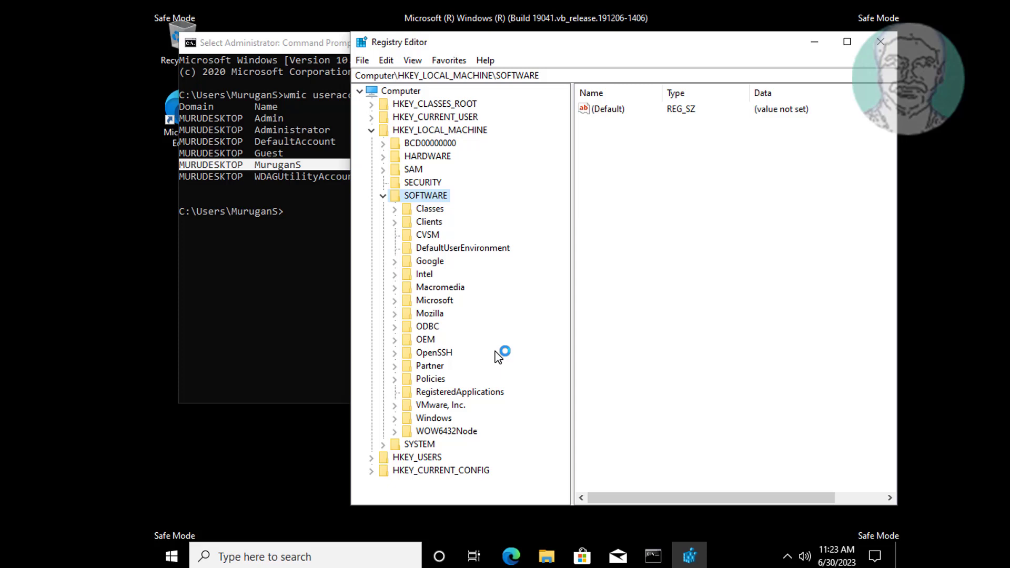
# - Expand the Microsoft key and select its Windows NT subkey
pyautogui.click(434, 301)
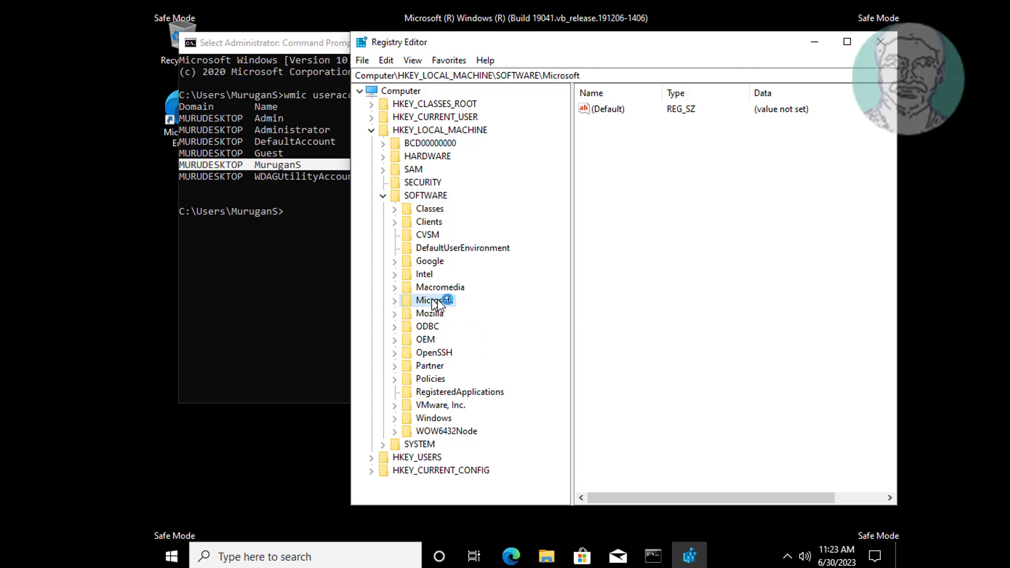
pyautogui.click(394, 300)
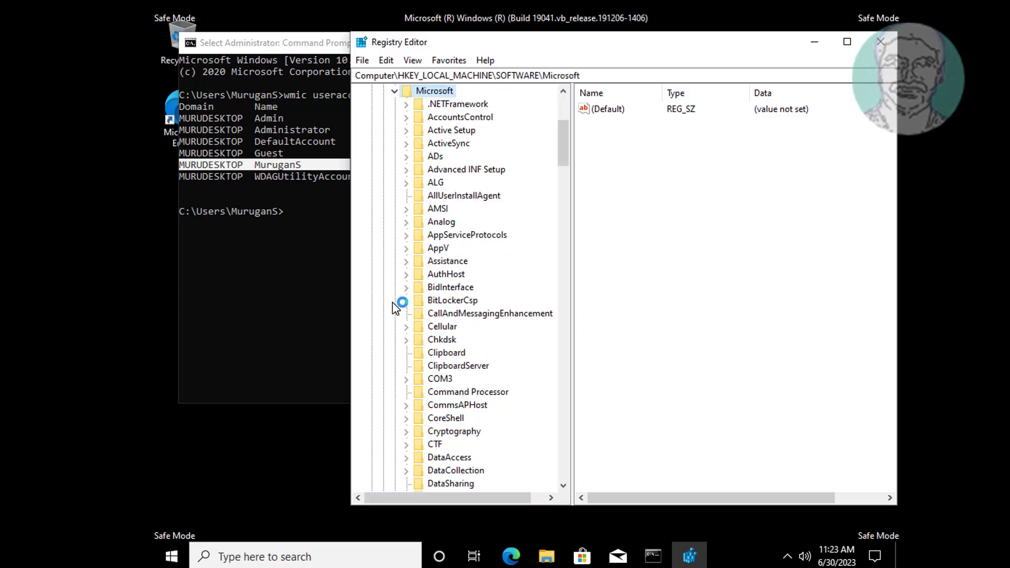
pyautogui.scroll(-10, 492, 394)
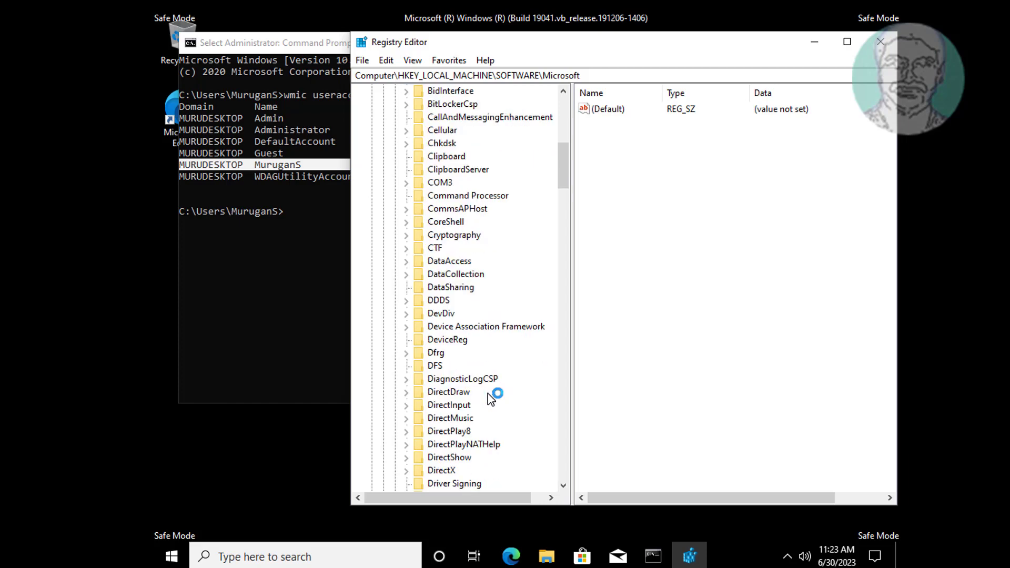
pyautogui.scroll(-20, 492, 398)
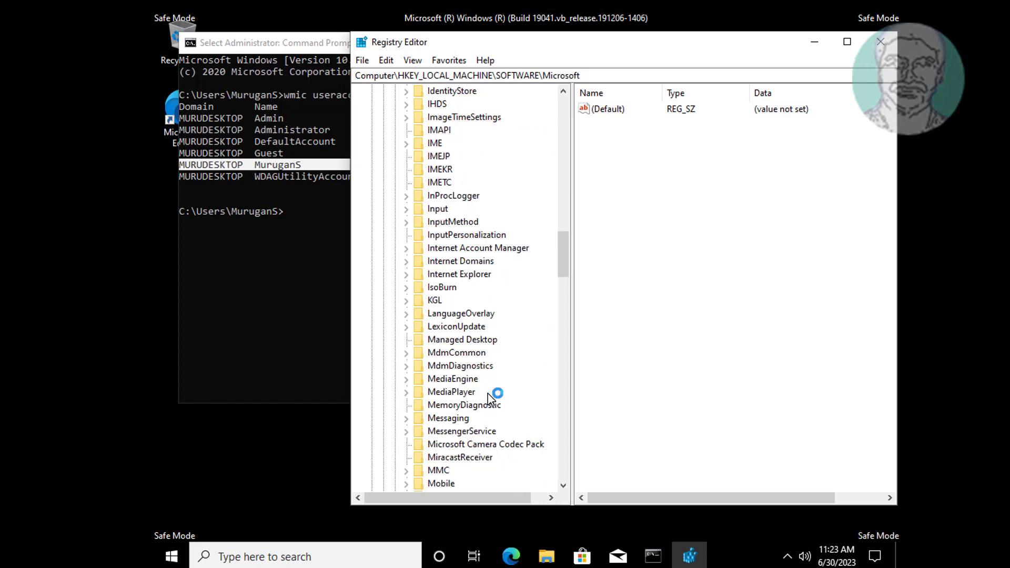
pyautogui.scroll(-20, 492, 399)
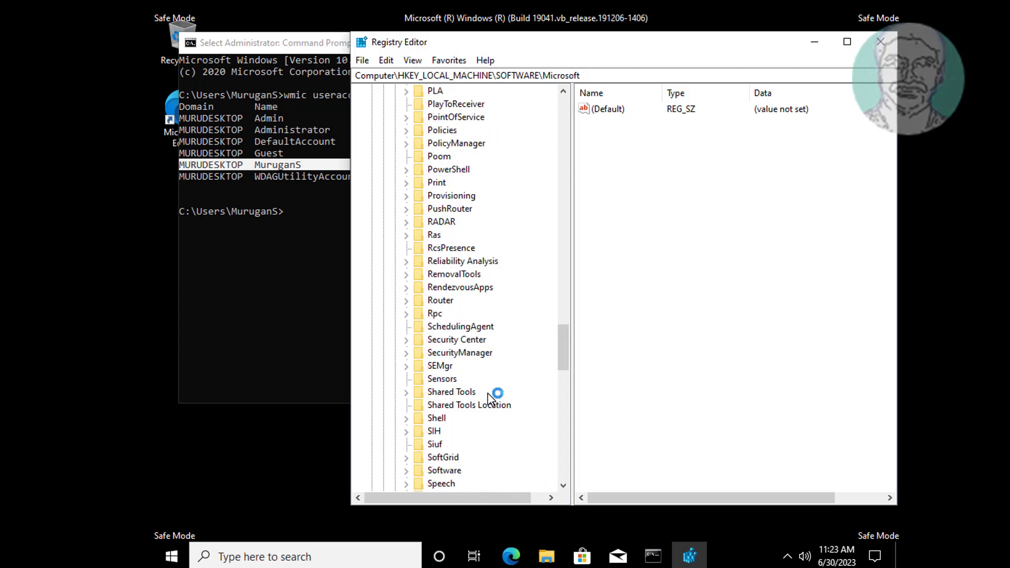
pyautogui.scroll(-12, 492, 398)
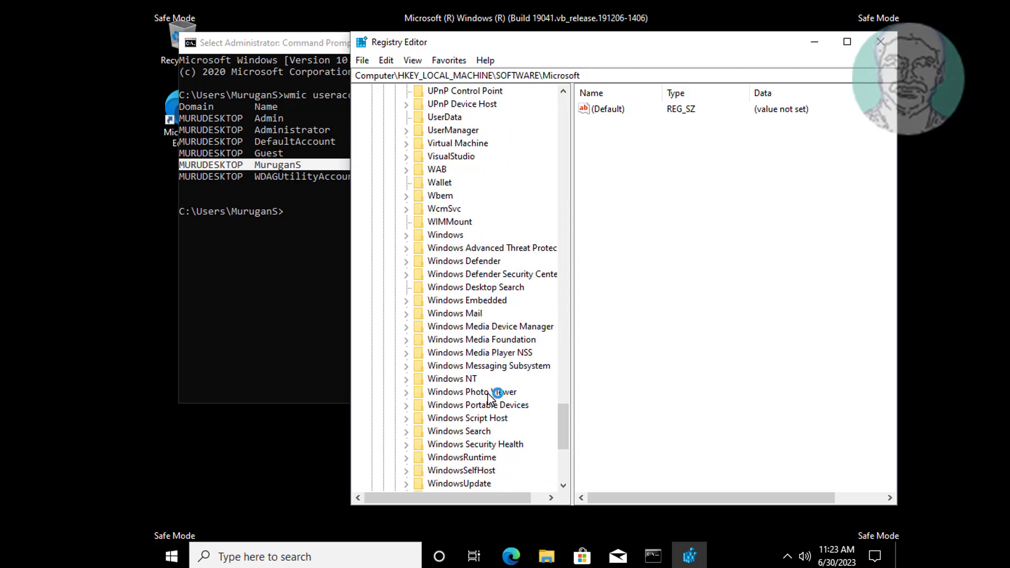
pyautogui.scroll(-3, 492, 398)
pyautogui.click(468, 261)
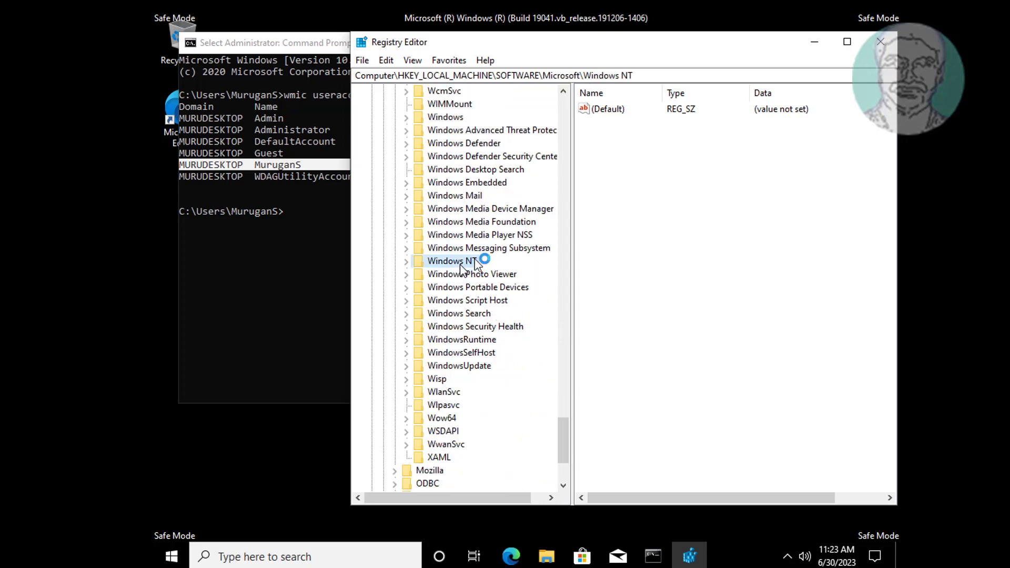
# - Expand Windows NT and CurrentVersion, jumping down its subkeys toward ProfileList
pyautogui.click(407, 262)
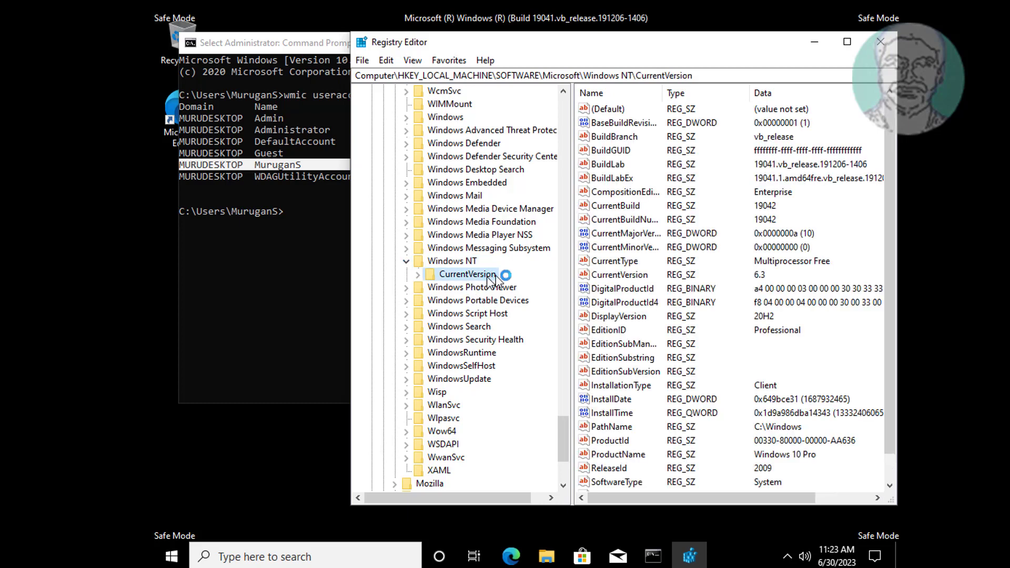
pyautogui.click(468, 275)
pyautogui.click(419, 274)
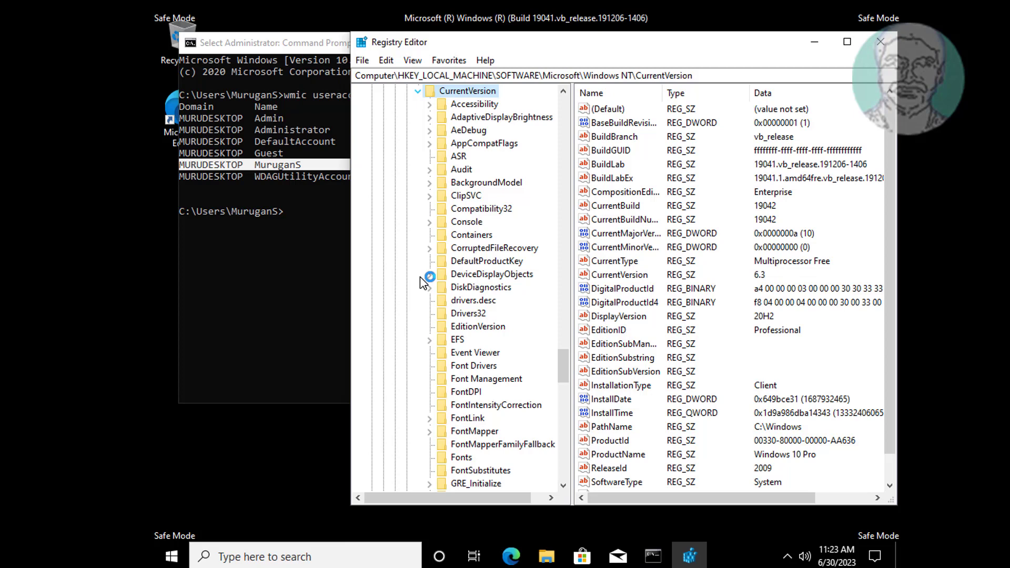
pyautogui.click(462, 299)
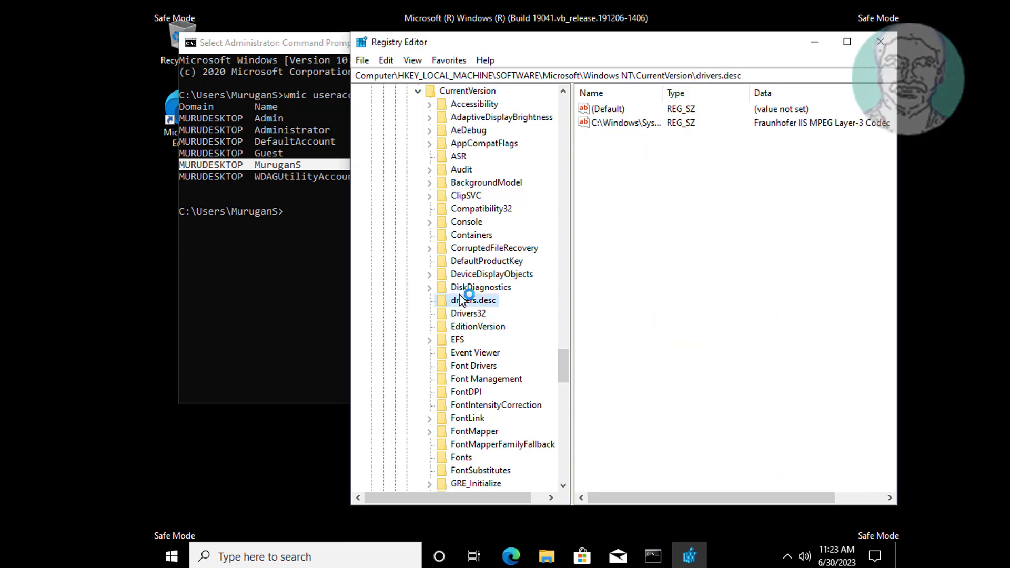
pyautogui.press('p')
pyautogui.scroll(-7, 521, 363)
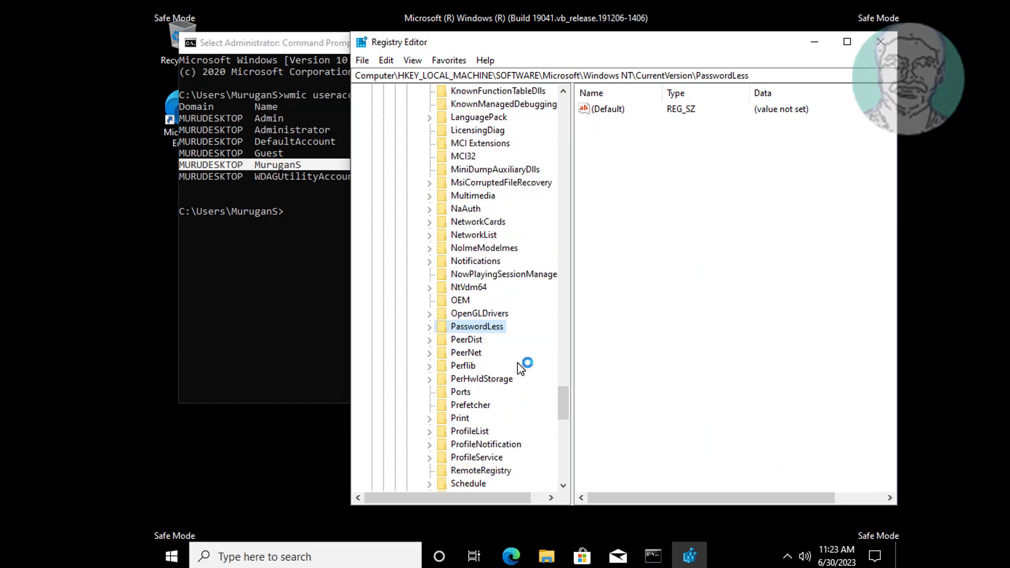
pyautogui.scroll(-1, 521, 367)
# - Expand ProfileList, widen the tree to read full SIDs, and move the window to reveal the wmic SIDs
pyautogui.click(471, 272)
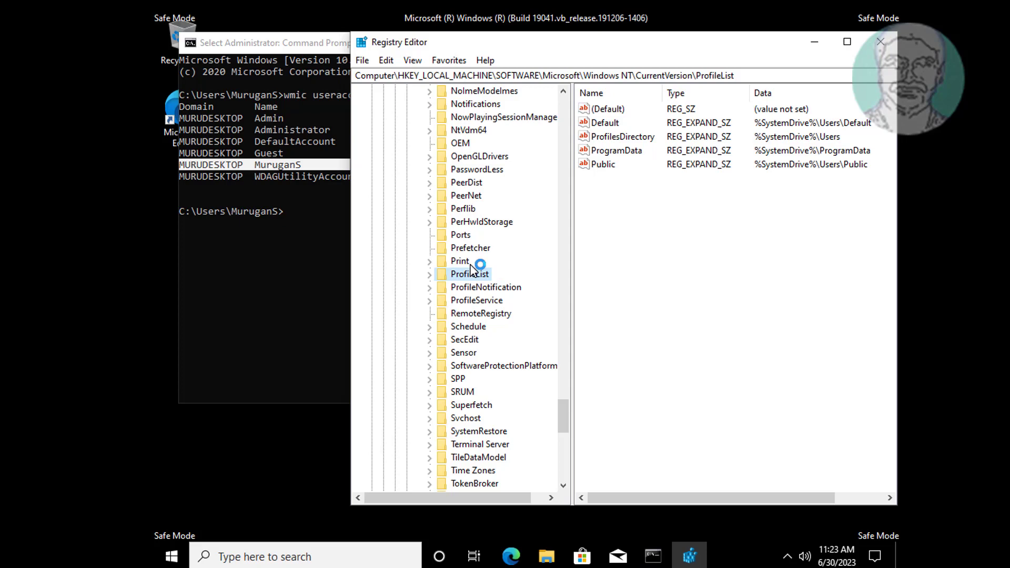
pyautogui.click(430, 275)
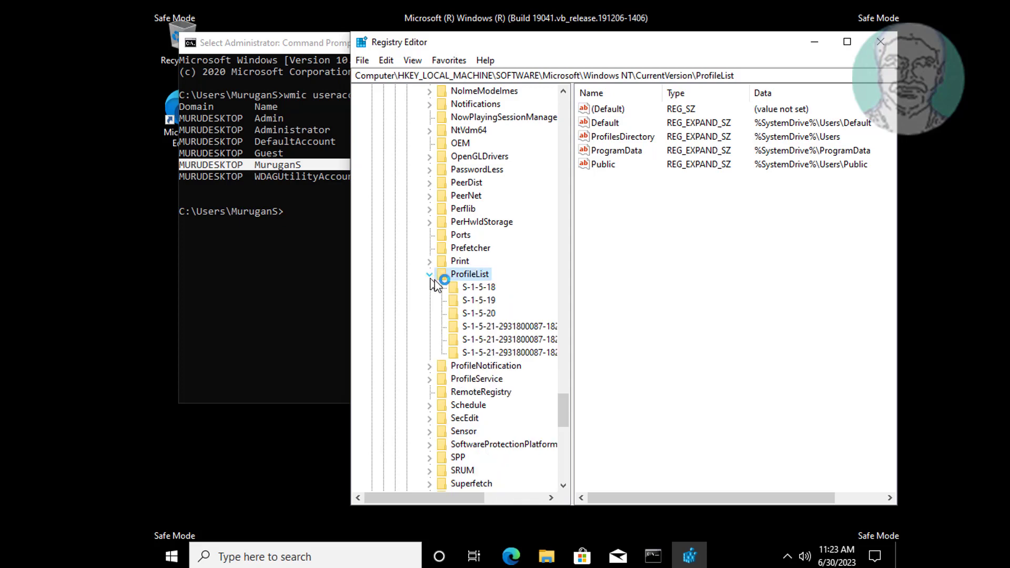
pyautogui.moveTo(572, 363); pyautogui.dragTo(738, 361)
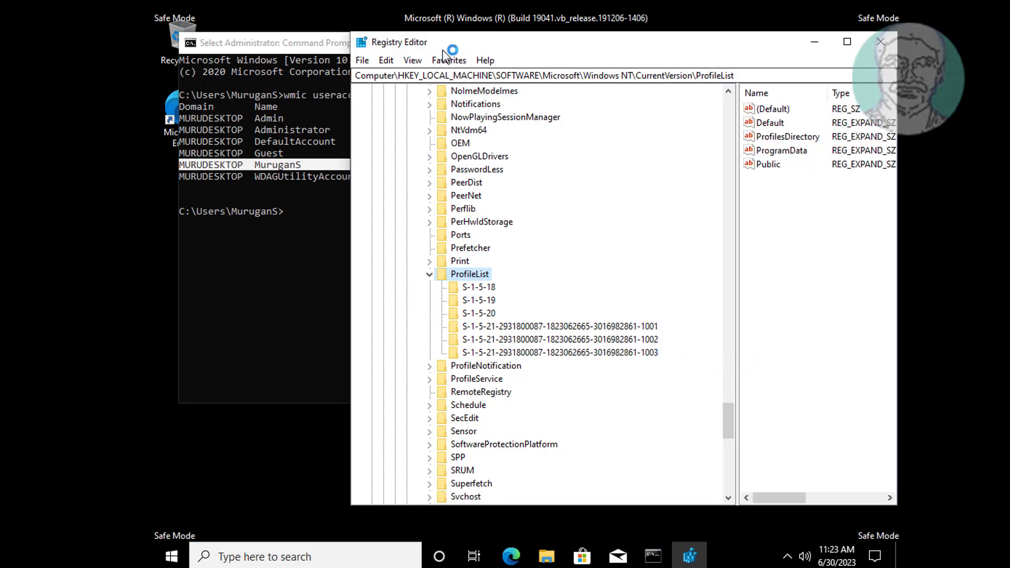
pyautogui.moveTo(444, 49); pyautogui.dragTo(743, 34)
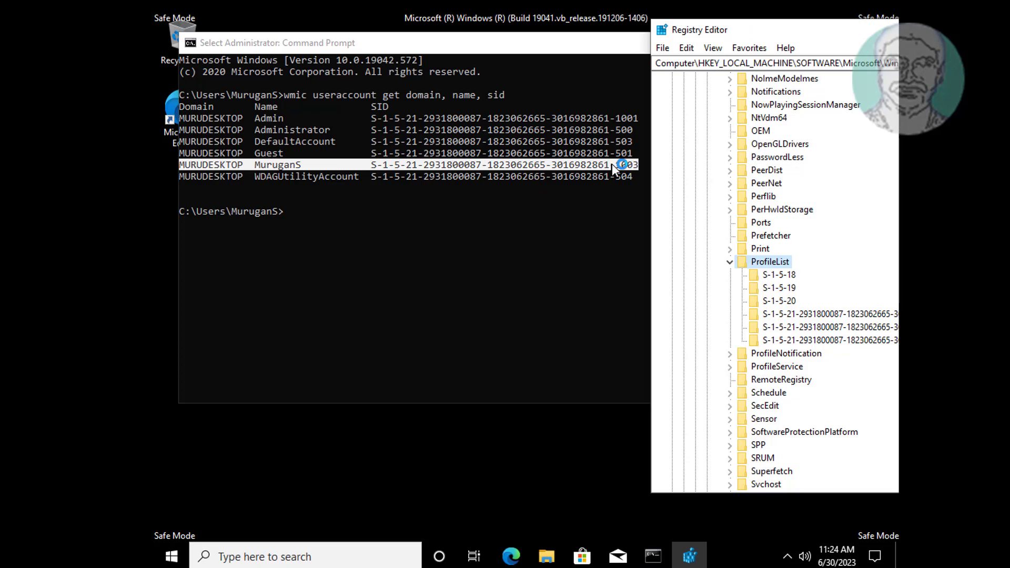
# - Display the -1003 SID key's values with the Data column visible, then bring up File Explorer
pyautogui.moveTo(757, 33); pyautogui.dragTo(408, 33)
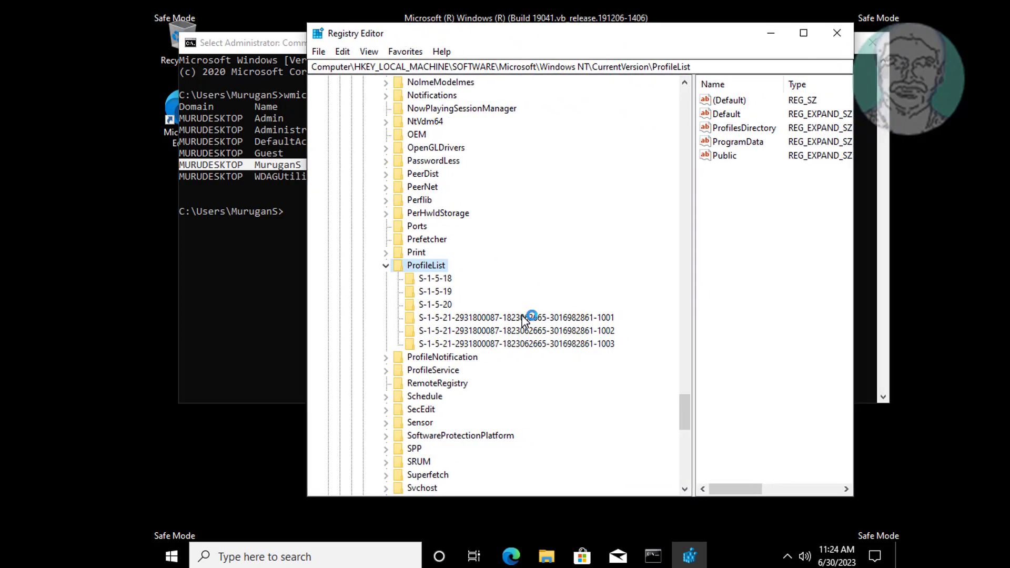
pyautogui.moveTo(488, 29); pyautogui.dragTo(433, 29)
pyautogui.click(497, 344)
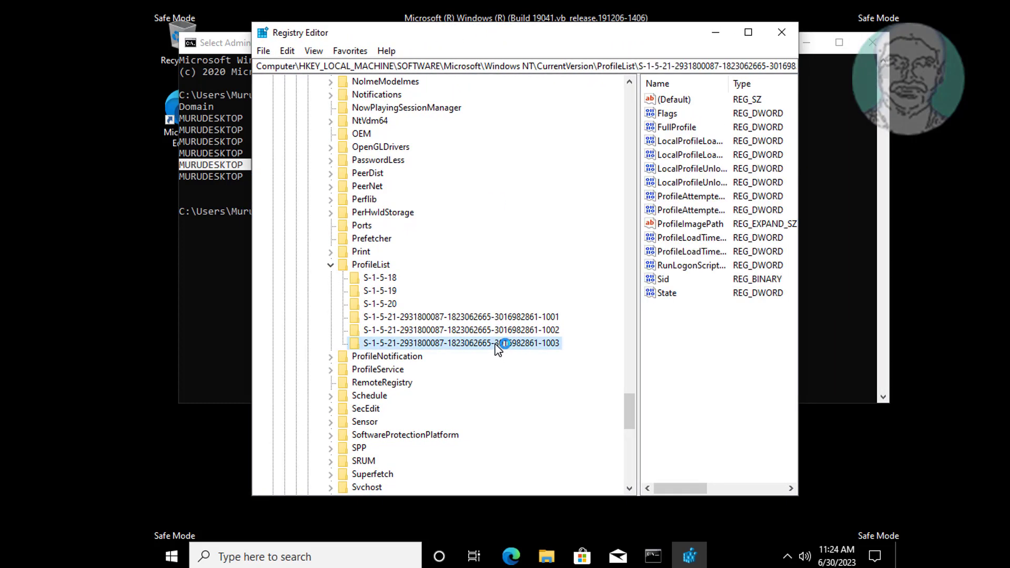
pyautogui.moveTo(638, 364); pyautogui.dragTo(575, 363)
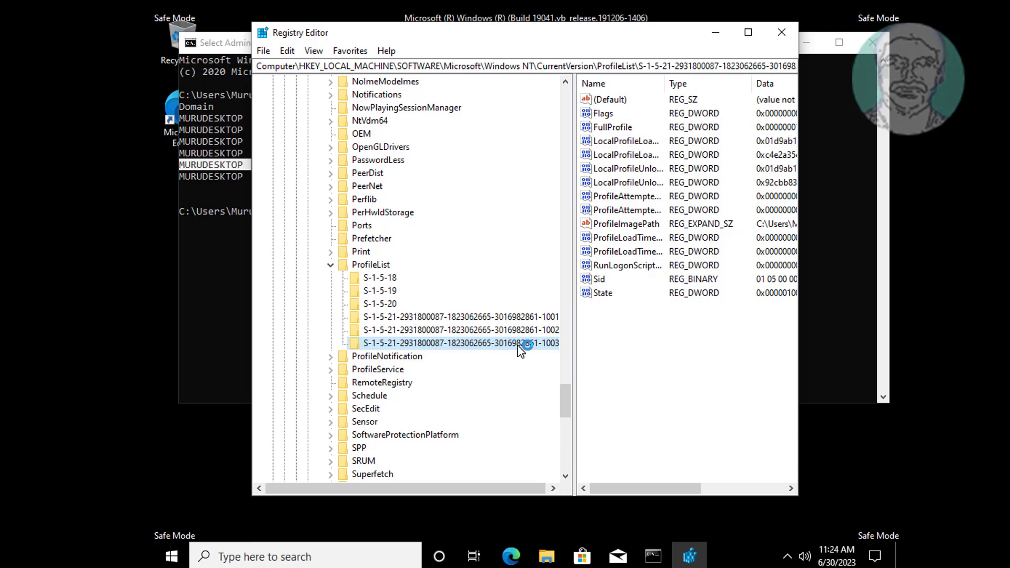
pyautogui.click(545, 557)
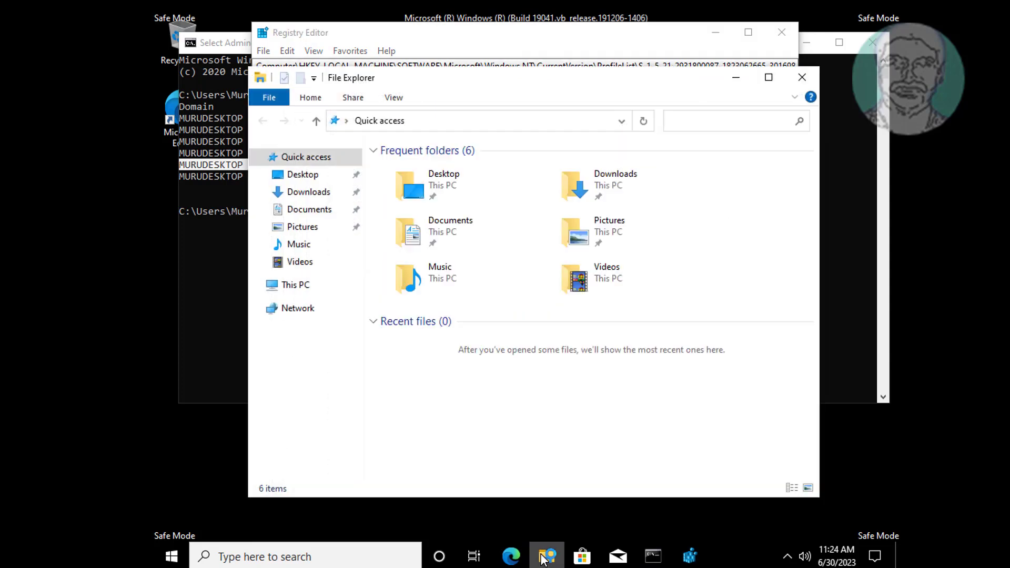
# - Open Local Disk (C:) and turn on 'Show hidden files, folders, and drives' in the folder options
pyautogui.click(297, 286)
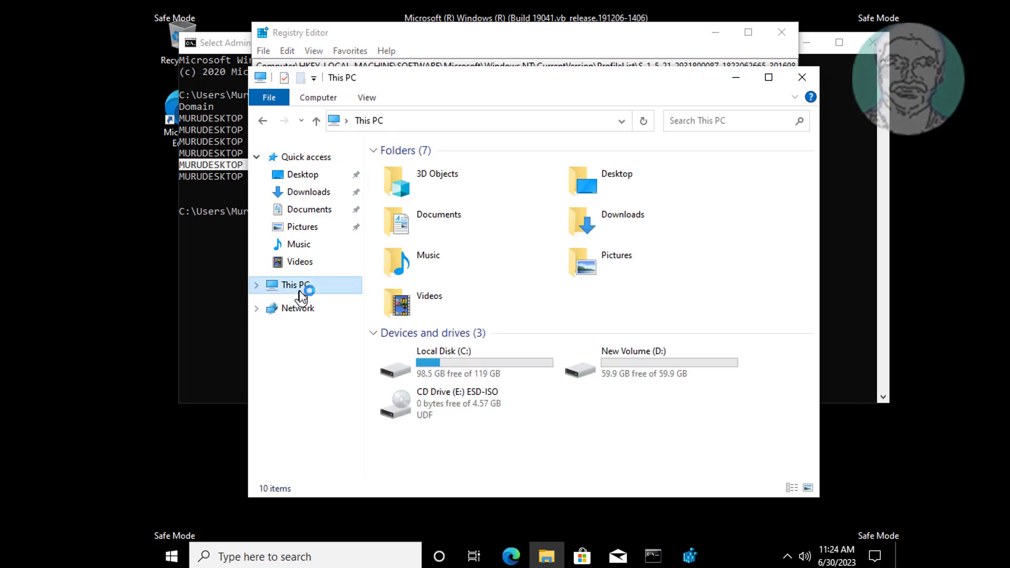
pyautogui.doubleClick(445, 356)
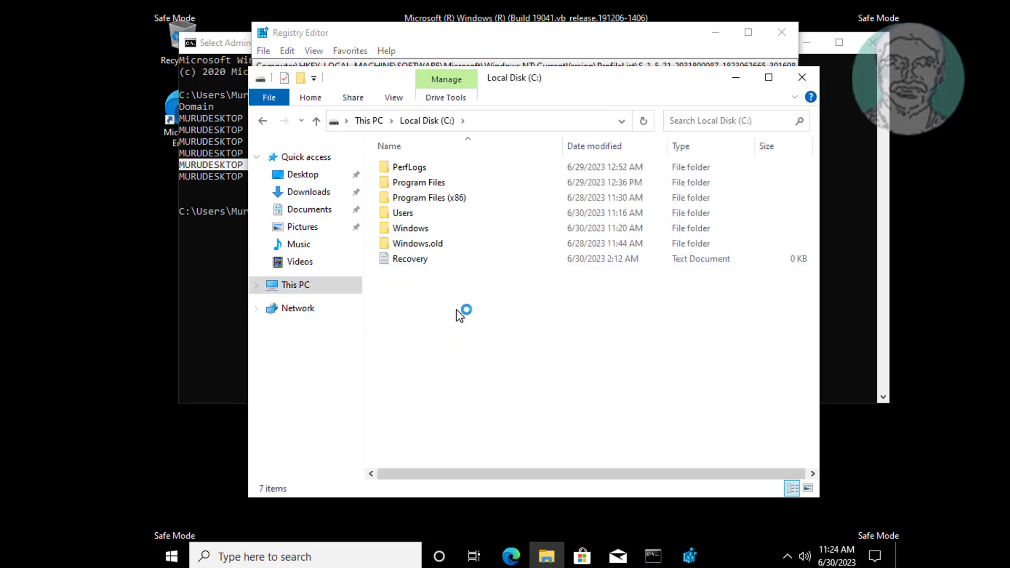
pyautogui.click(393, 98)
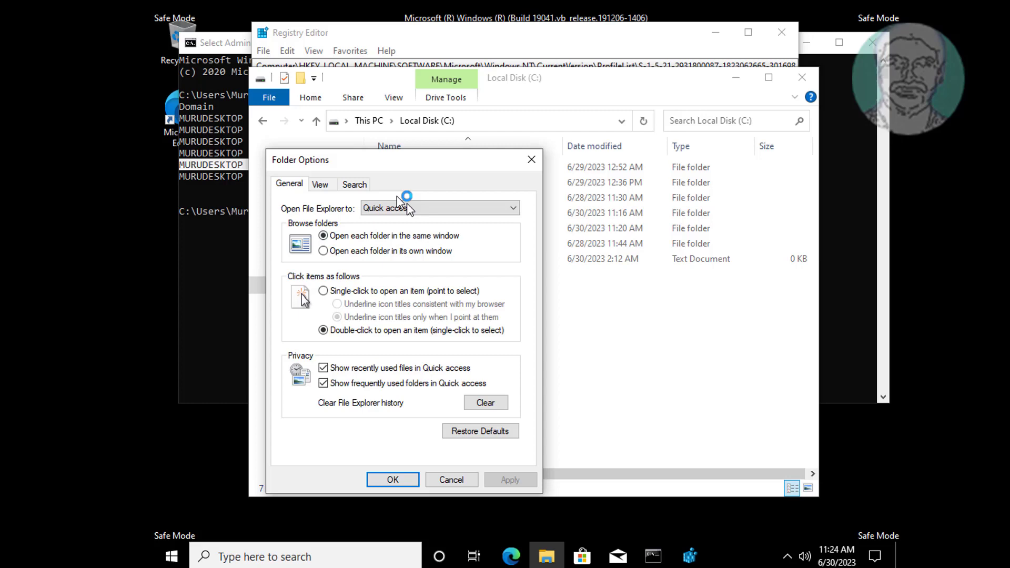
pyautogui.click(319, 184)
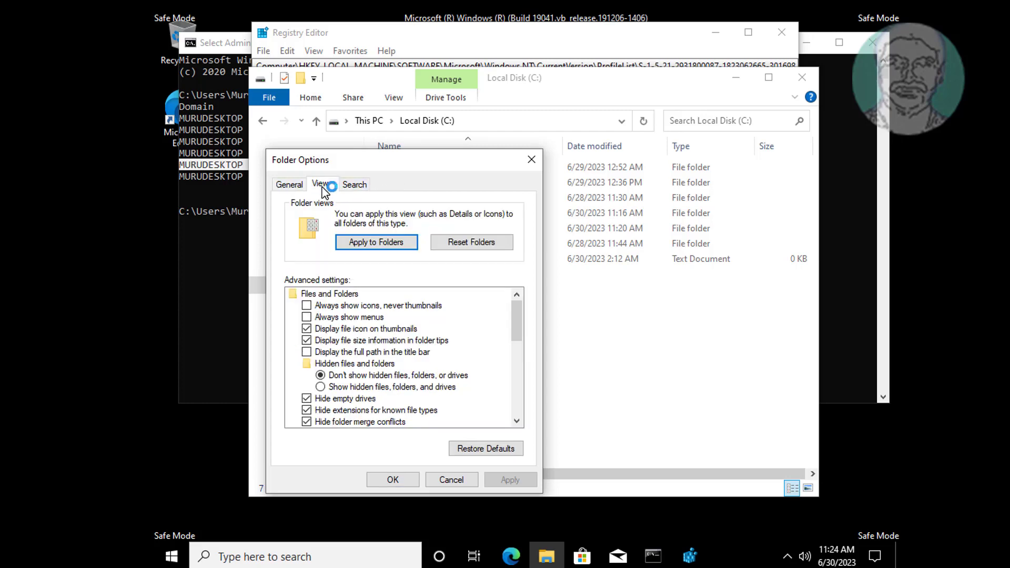
pyautogui.click(322, 389)
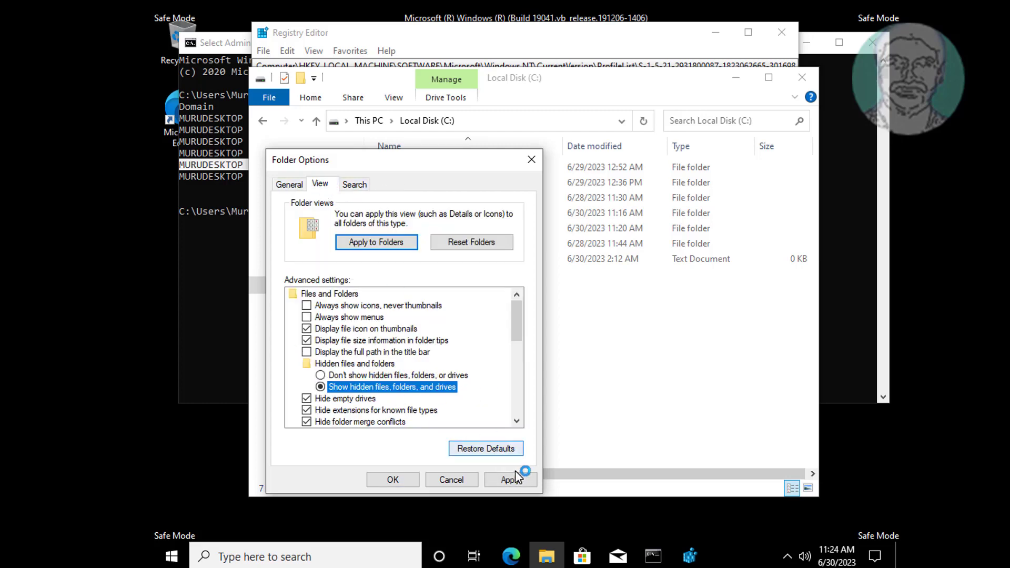
pyautogui.click(393, 480)
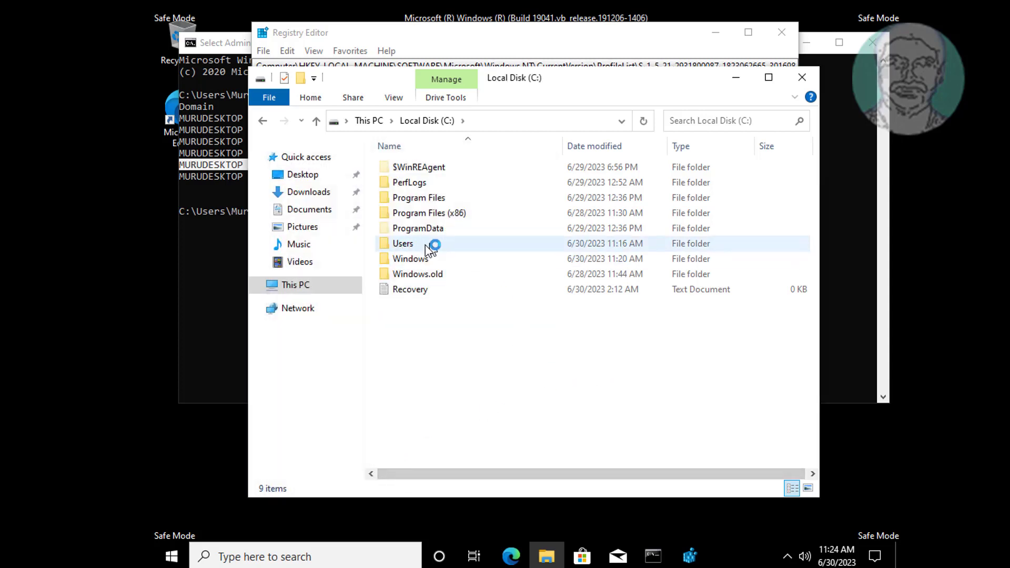
# - Open the user's profile folder under C:\Users and reveal its full path in the address bar
pyautogui.doubleClick(405, 245)
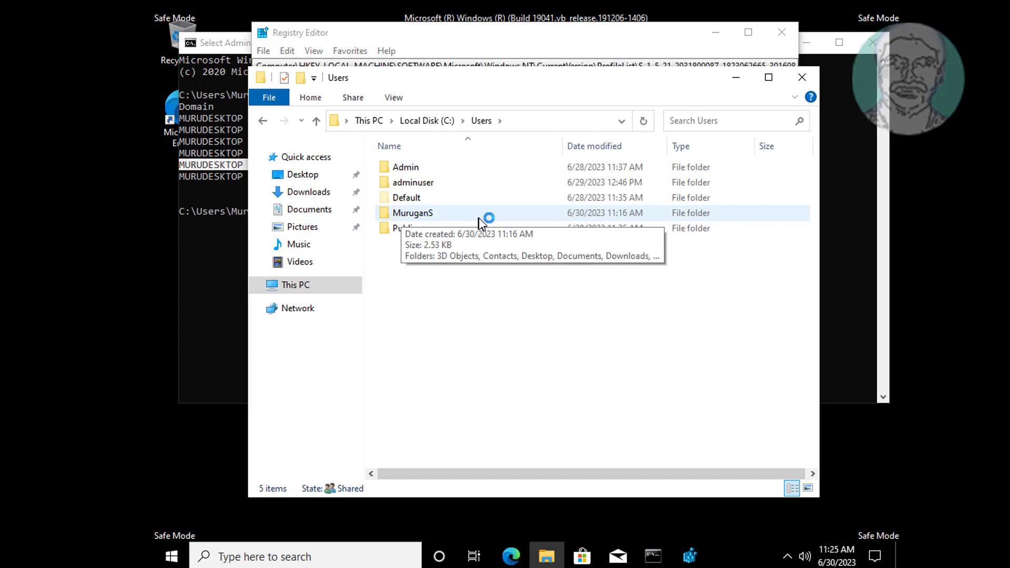
pyautogui.click(432, 215)
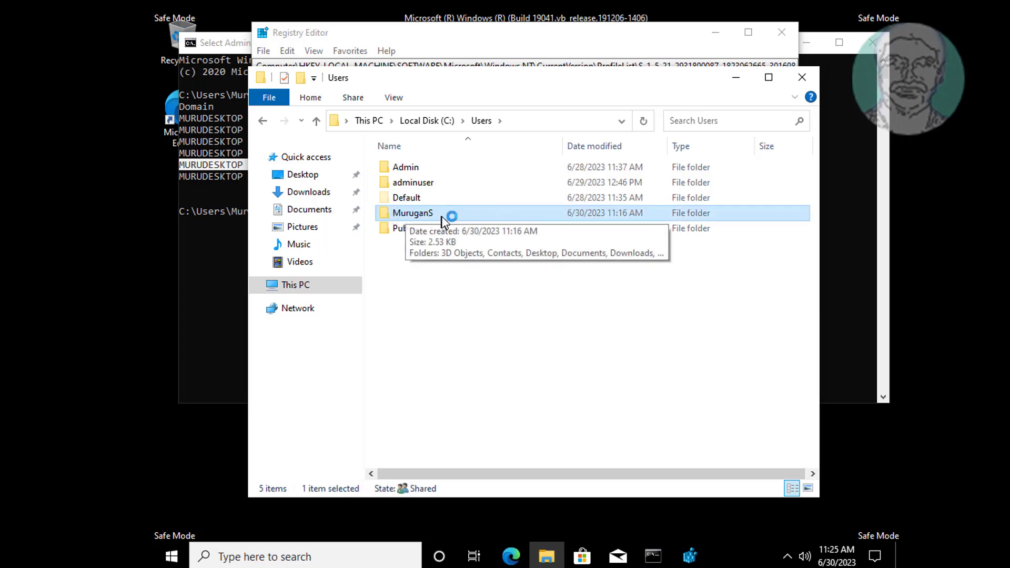
pyautogui.doubleClick(436, 214)
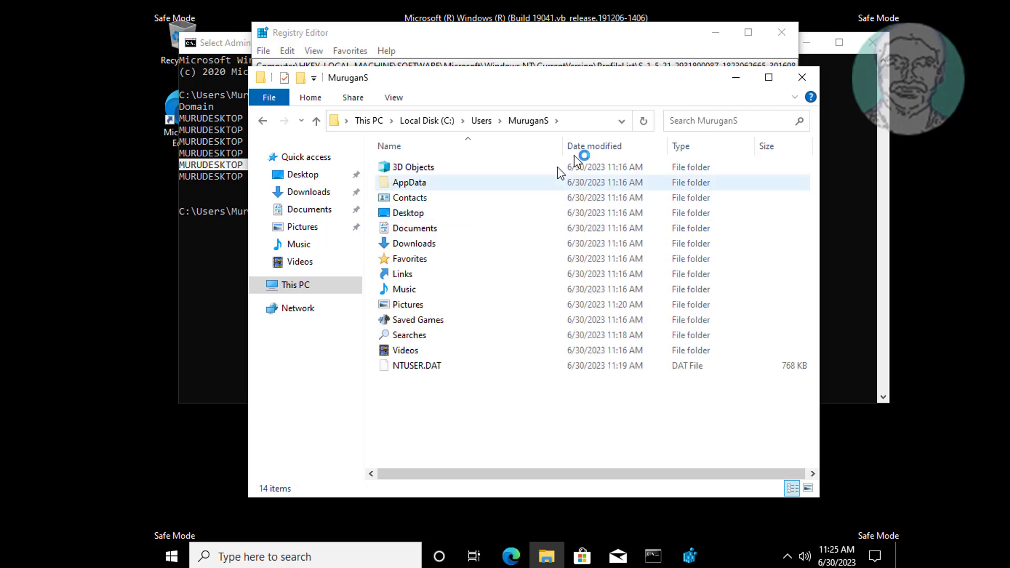
pyautogui.click(593, 122)
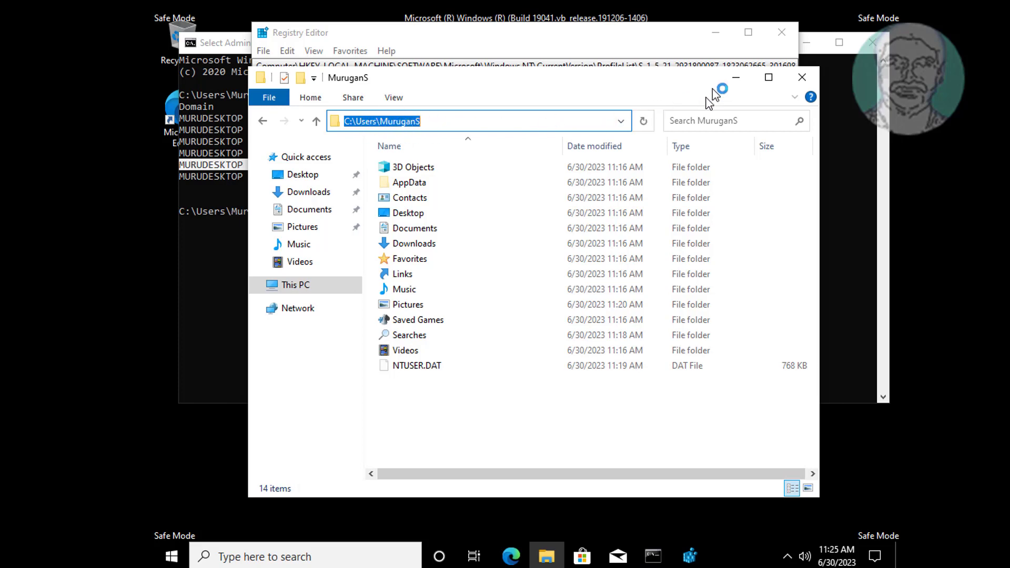
pyautogui.click(736, 79)
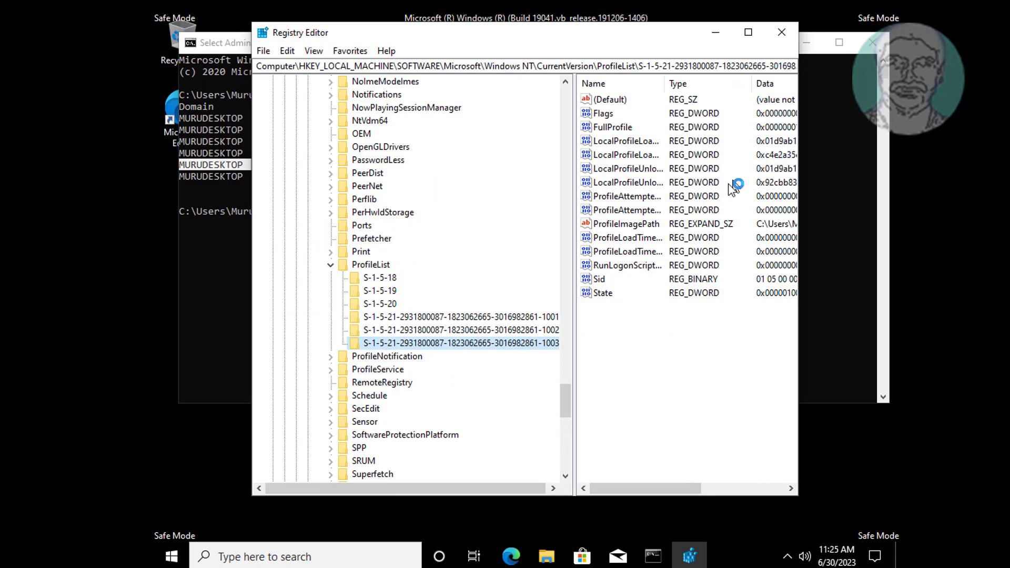
pyautogui.click(629, 224)
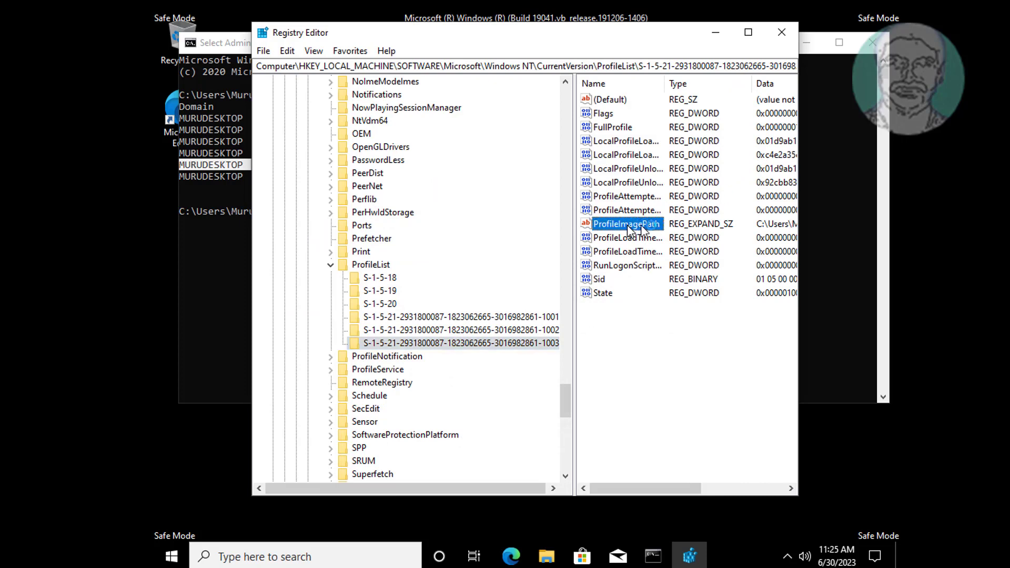
pyautogui.doubleClick(642, 226)
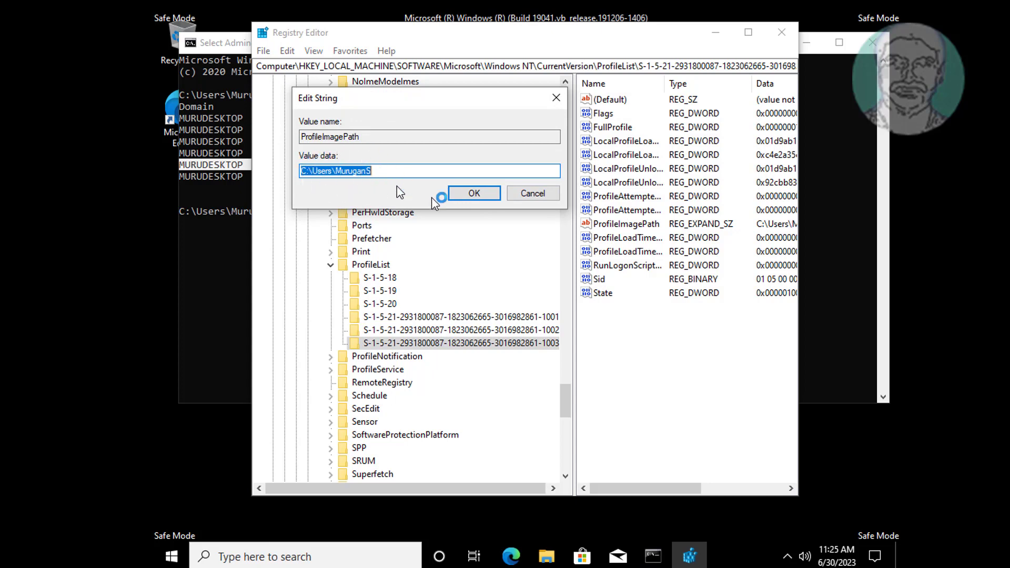
pyautogui.click(475, 195)
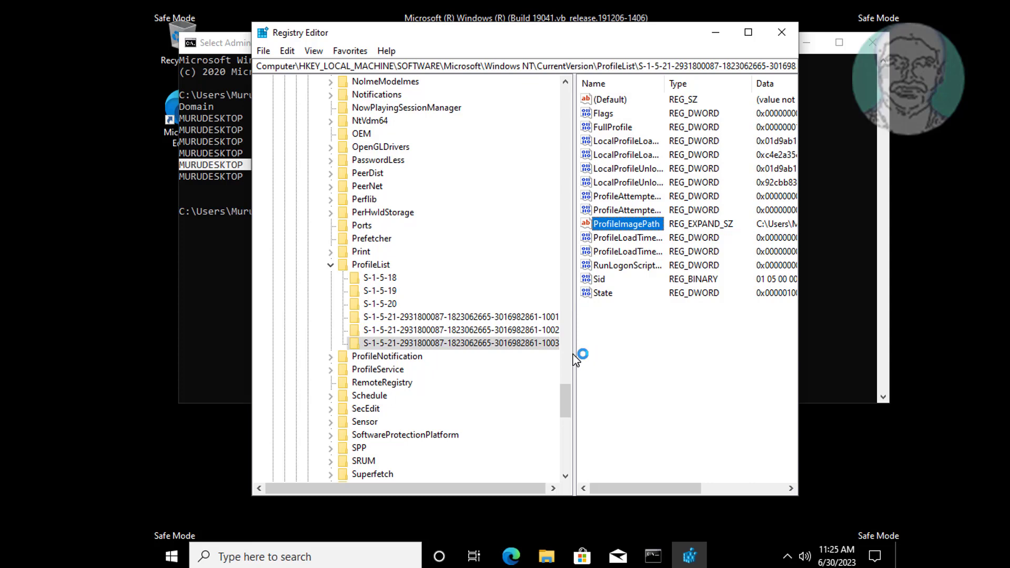
pyautogui.moveTo(577, 357); pyautogui.dragTo(602, 357)
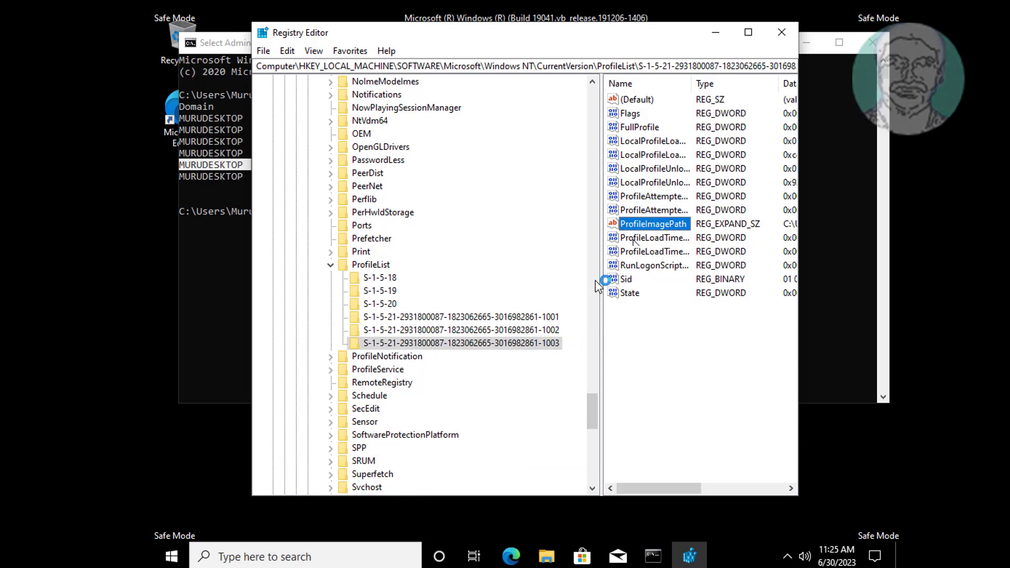
# - Add a Refcount DWORD (32-bit) value set to 0 to the -1003 key and rename the key with .bak
pyautogui.rightClick(641, 376)
pyautogui.moveTo(684, 389)
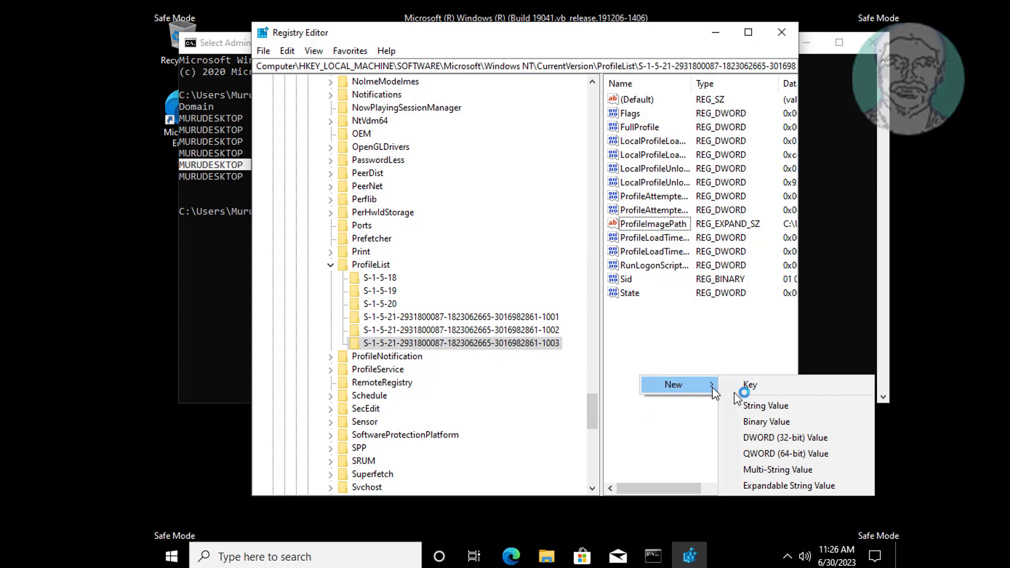
pyautogui.click(775, 438)
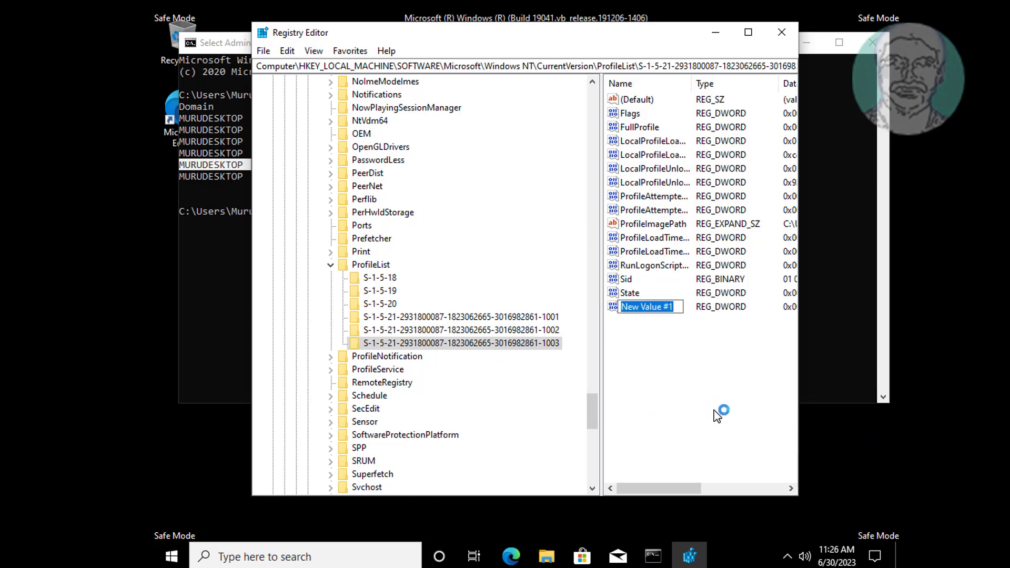
pyautogui.write('Refcount')
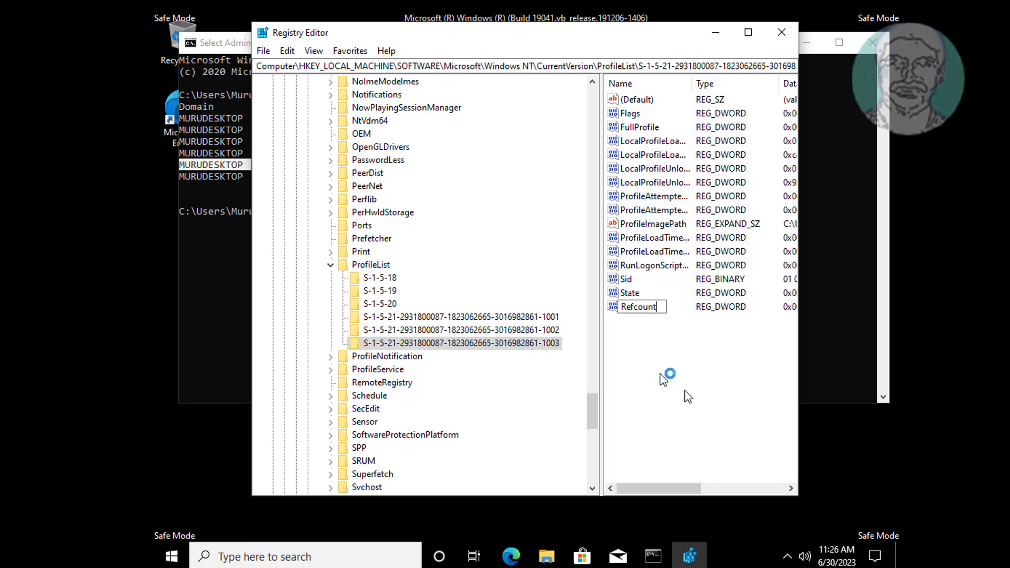
pyautogui.press('Return')
pyautogui.doubleClick(642, 308)
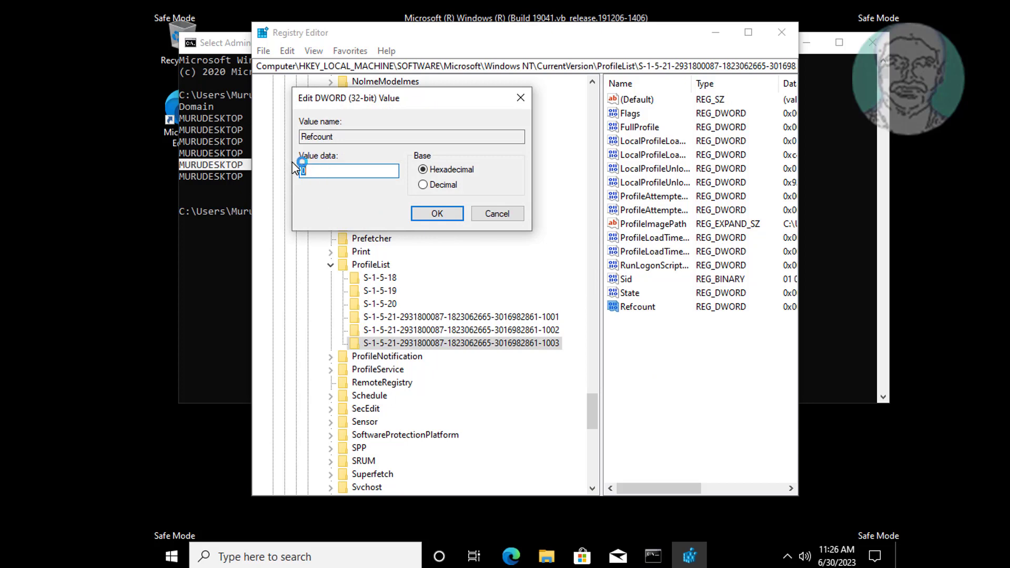
pyautogui.click(348, 169)
pyautogui.write('0')
pyautogui.click(443, 216)
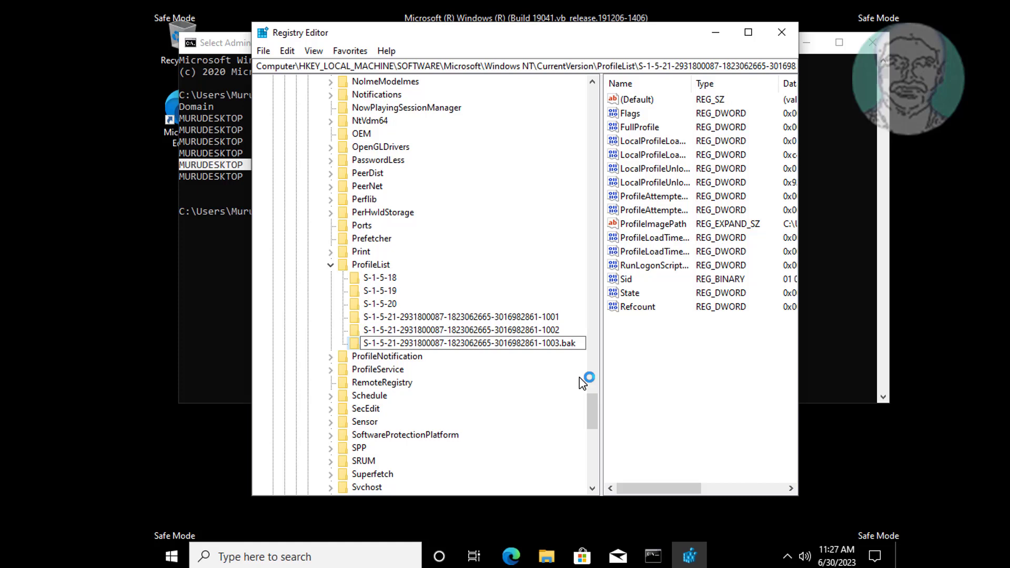
pyautogui.press('Return')
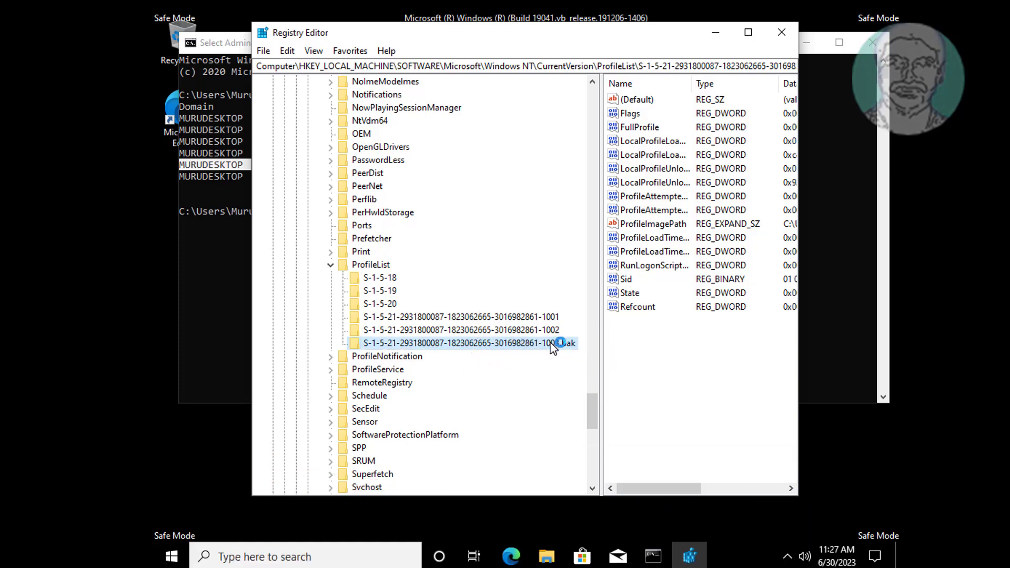
# - Check that ProfileImagePath matches the user's folder path shown in Explorer
pyautogui.doubleClick(672, 224)
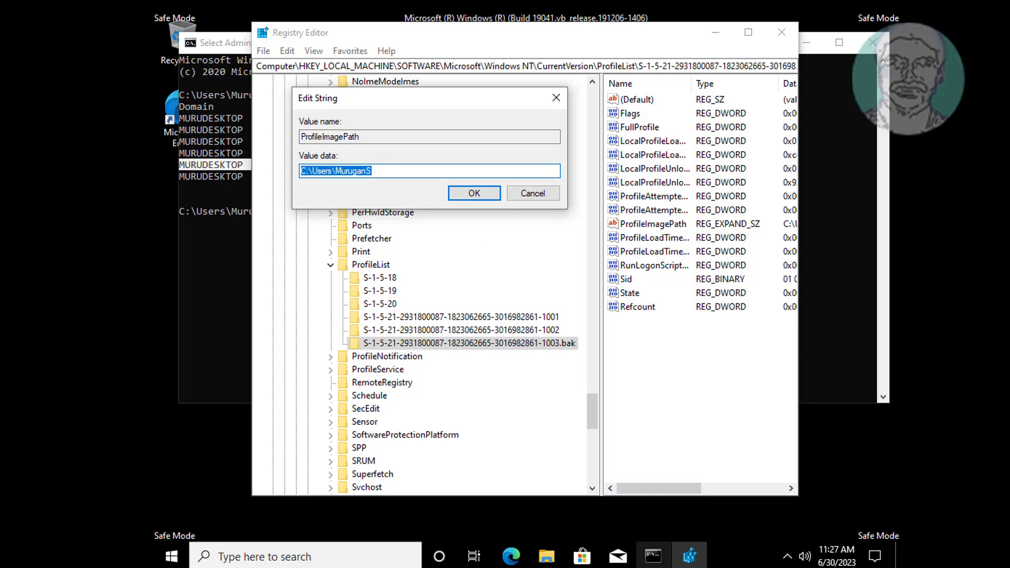
pyautogui.click(546, 556)
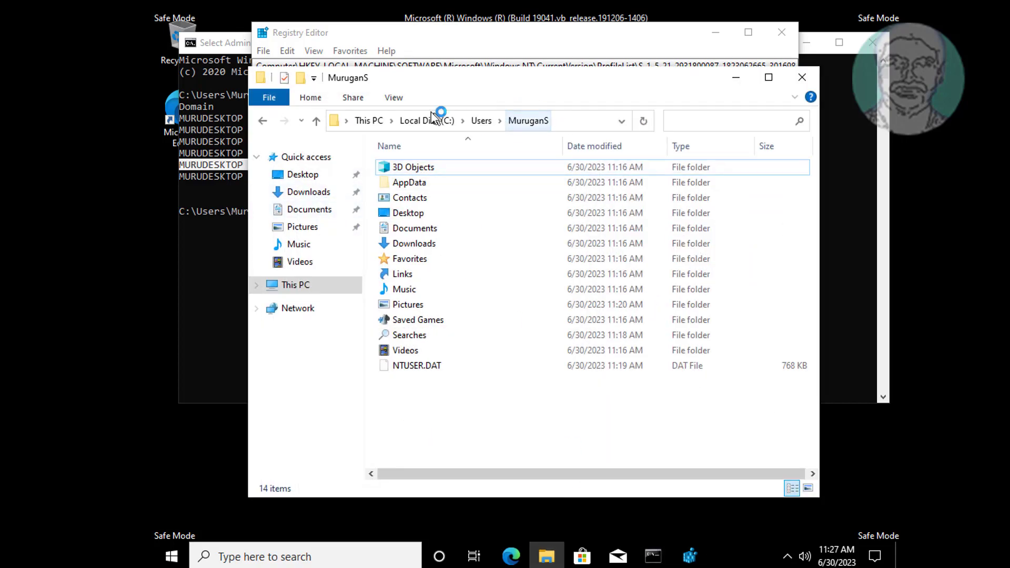
pyautogui.click(585, 122)
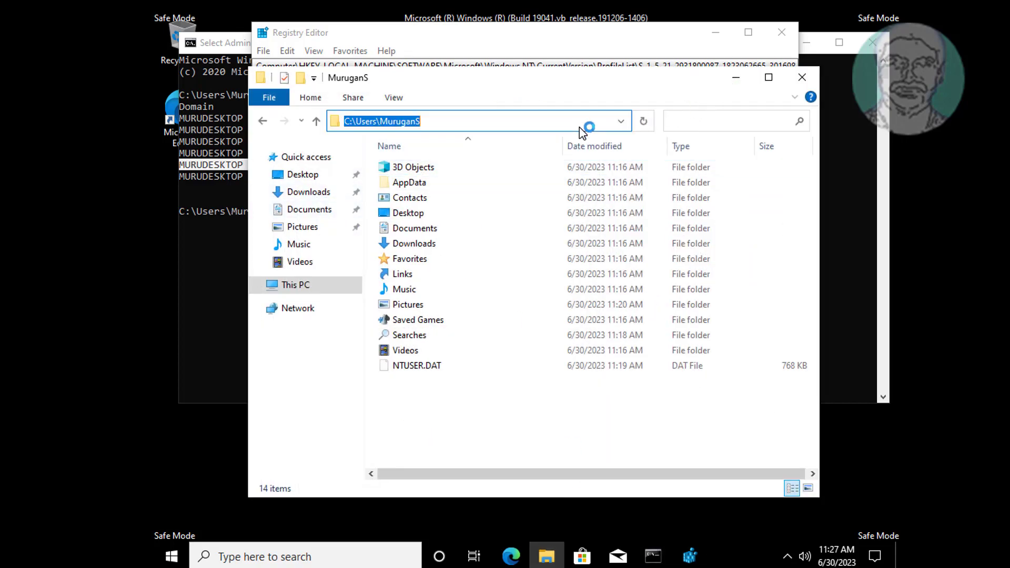
pyautogui.click(735, 79)
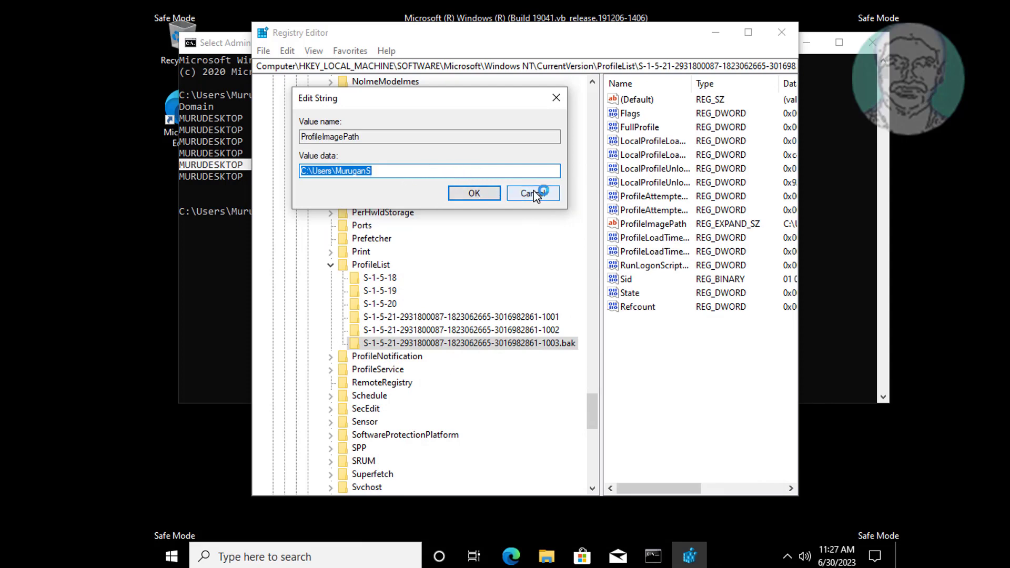
pyautogui.click(533, 192)
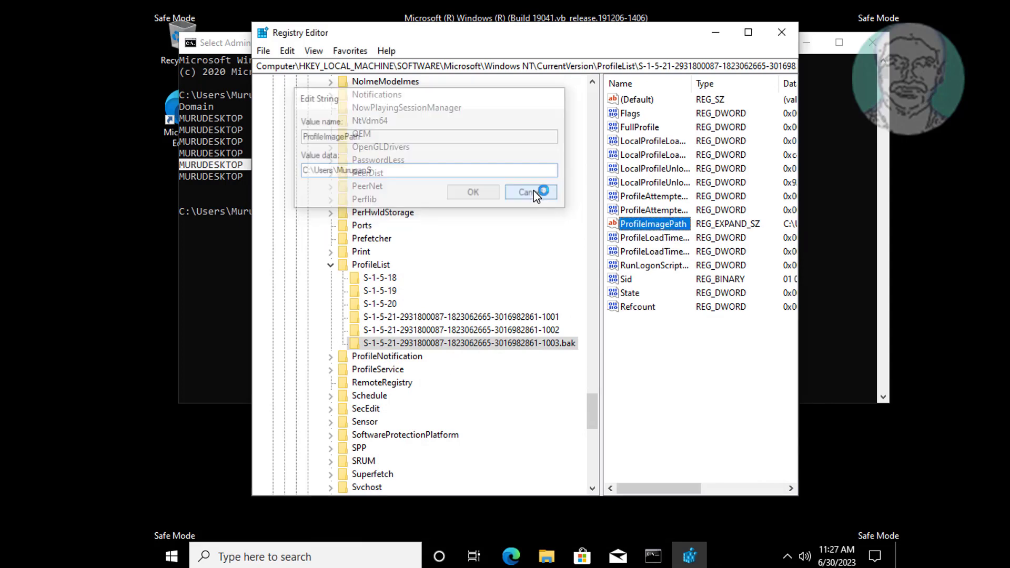
# - Rename the -1003.bak profile key, removing the .bak suffix
pyautogui.rightClick(565, 352)
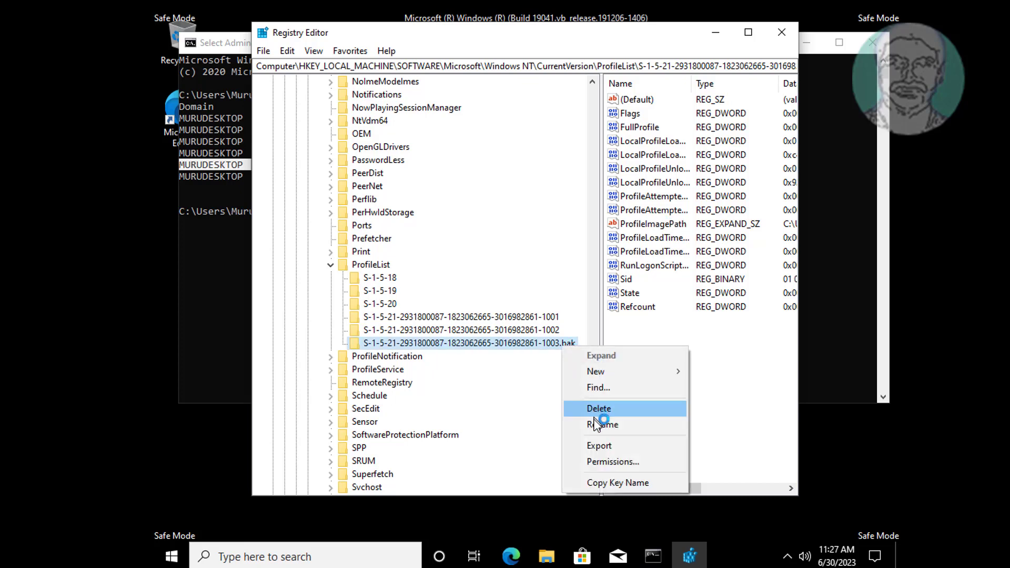
pyautogui.click(596, 424)
pyautogui.click(581, 343)
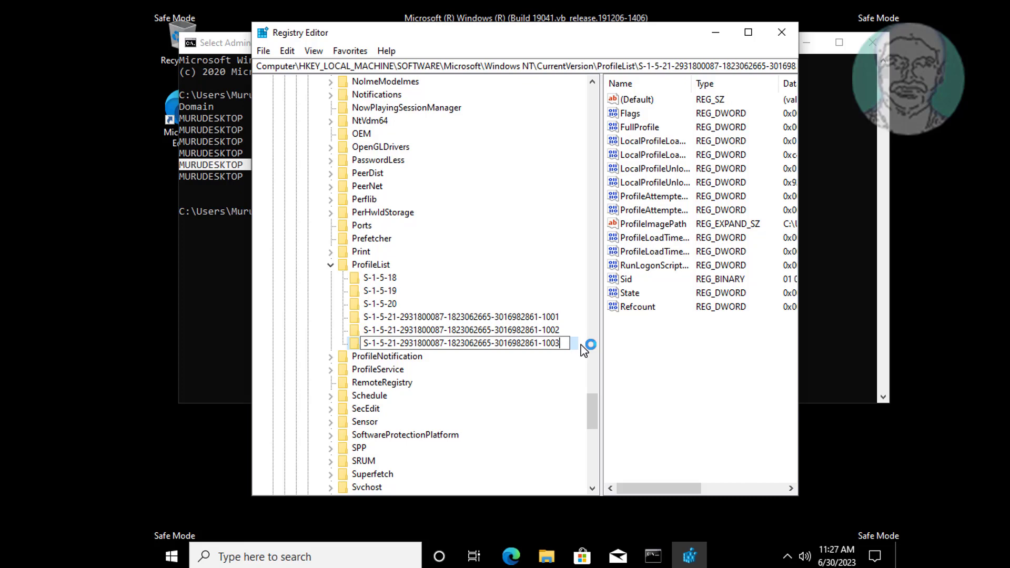
pyautogui.press('Return')
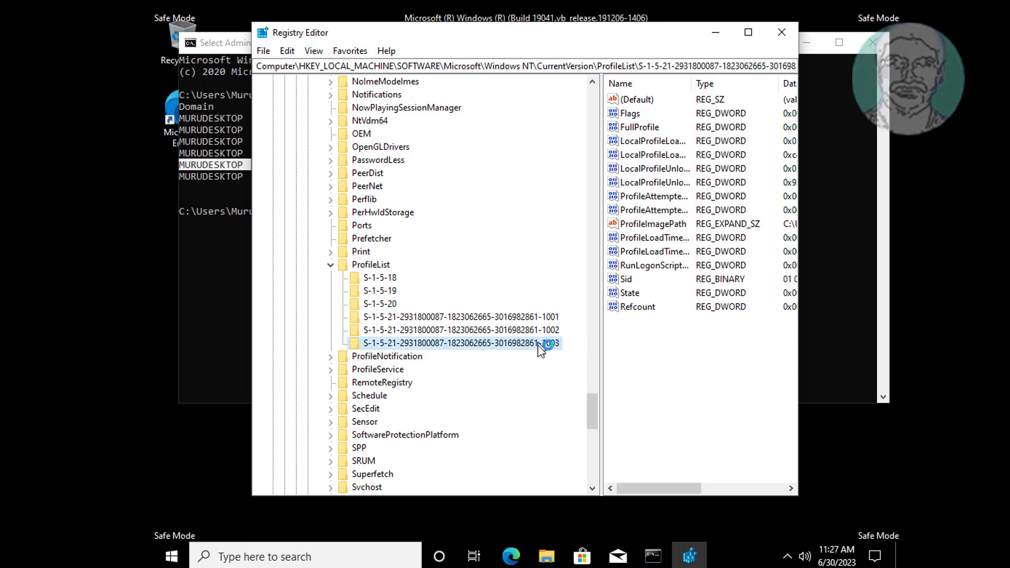
# - Set the Refcount value to 0
pyautogui.click(644, 310)
pyautogui.doubleClick(644, 309)
pyautogui.write('0')
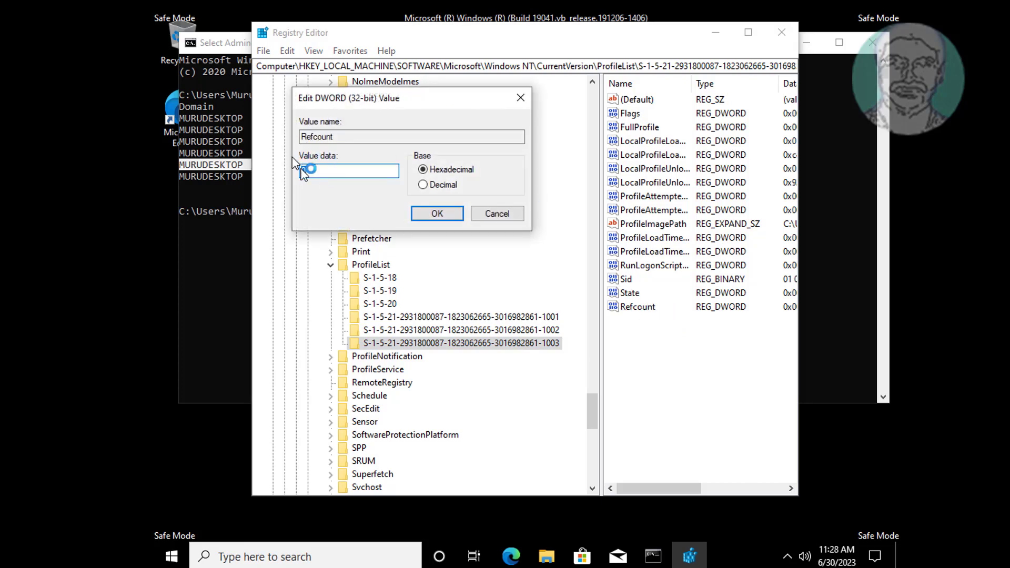
pyautogui.click(437, 214)
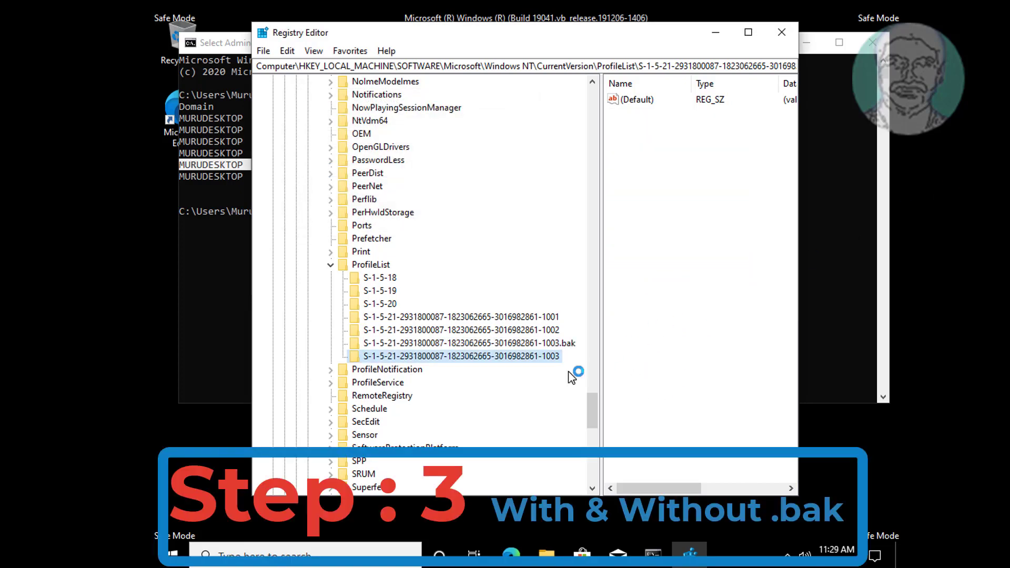
# - Delete the empty duplicate -1003 key that holds only a (Default) value
pyautogui.click(543, 345)
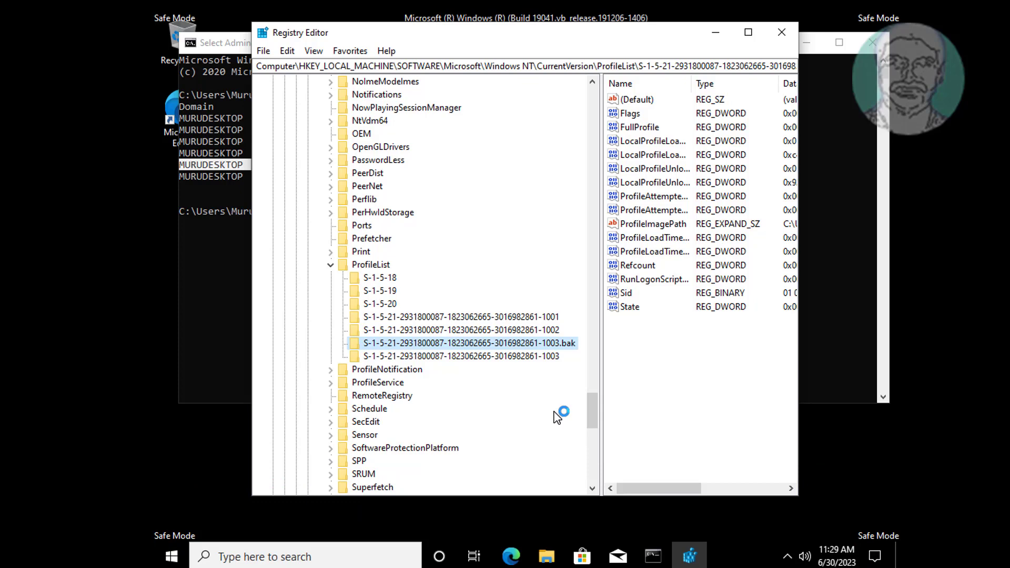
pyautogui.click(531, 357)
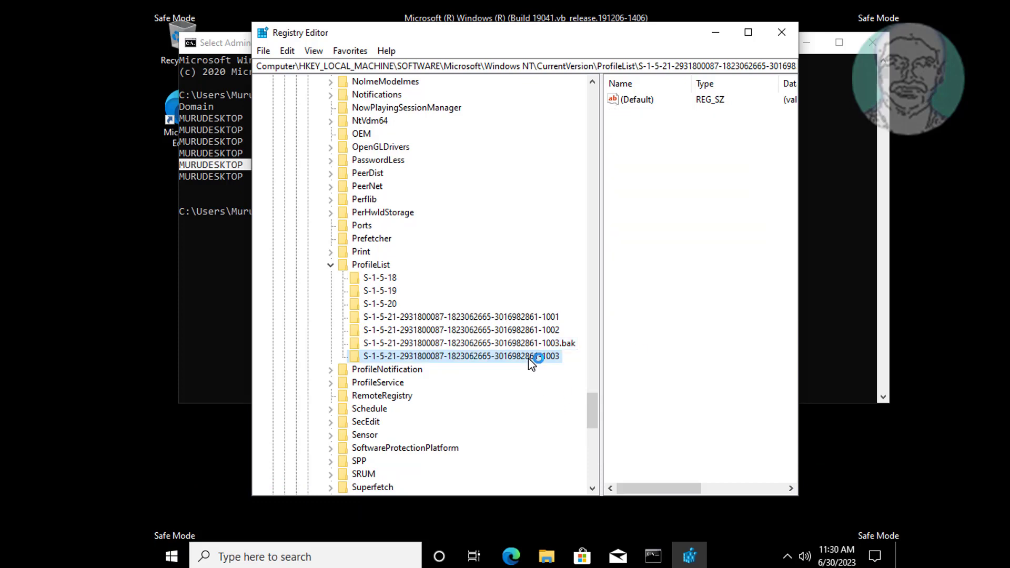
pyautogui.rightClick(548, 356)
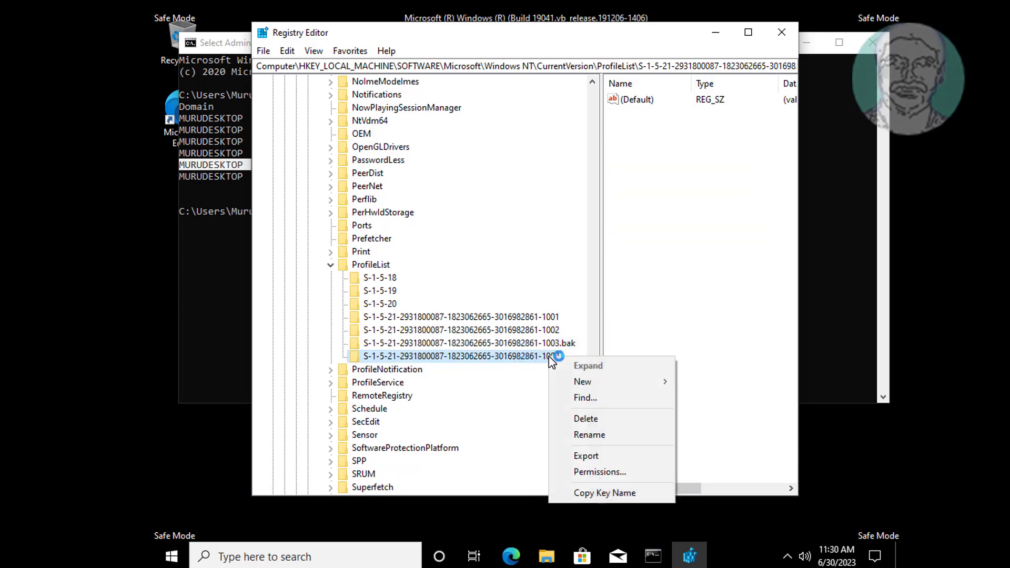
pyautogui.click(603, 424)
pyautogui.click(603, 282)
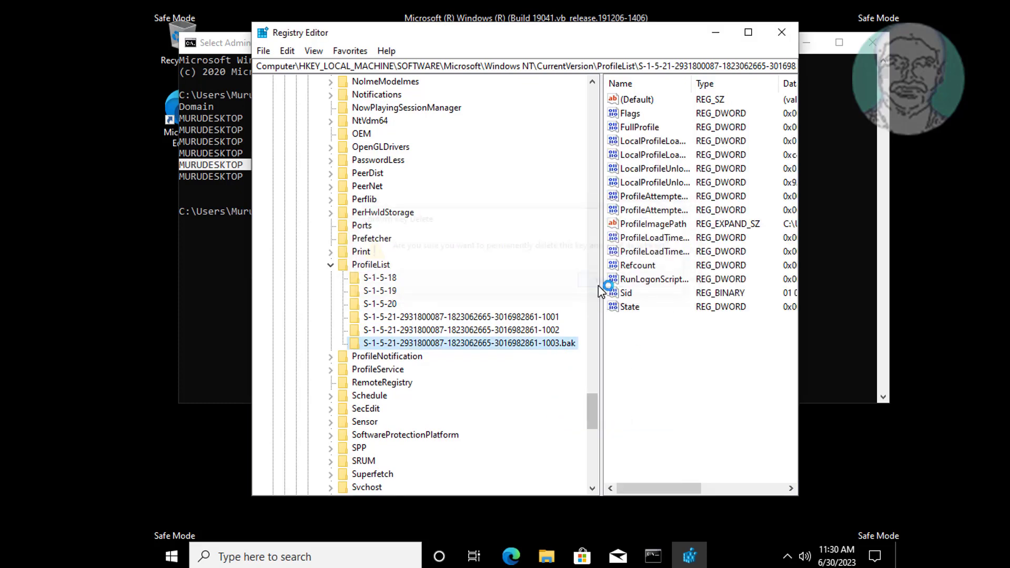
# - Rename the -1003.bak key to -1003 by removing .bak
pyautogui.rightClick(548, 347)
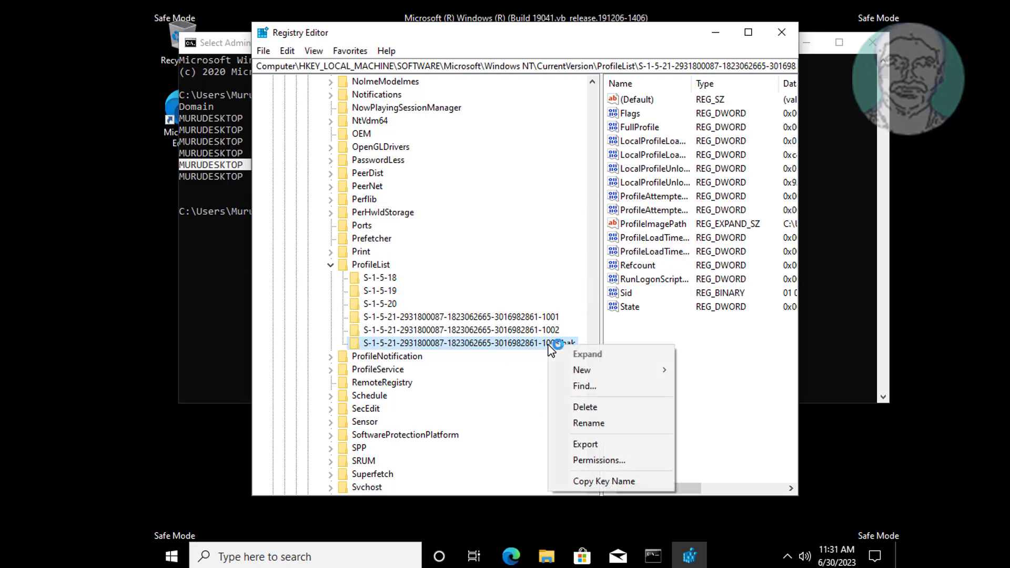
pyautogui.click(597, 425)
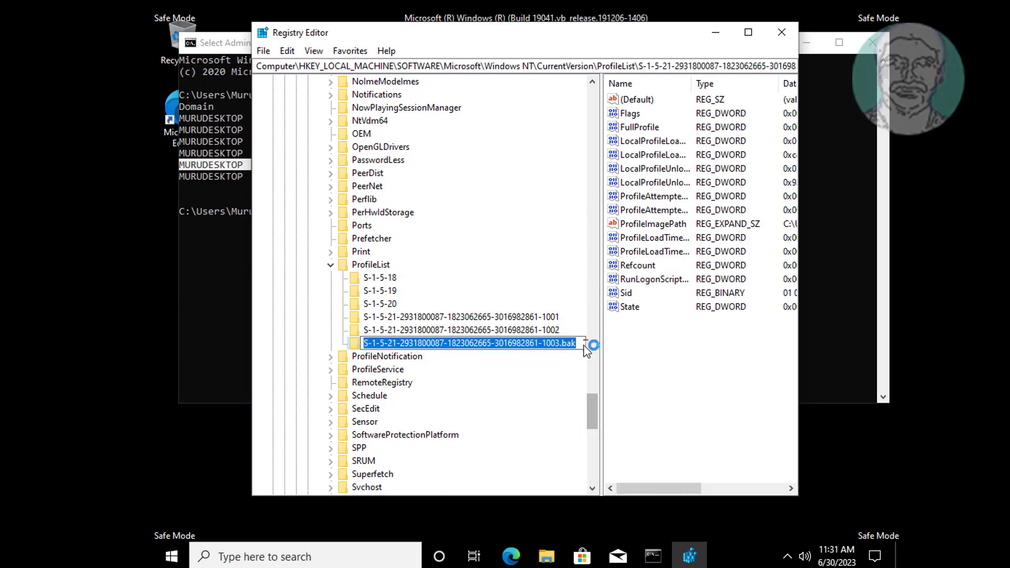
pyautogui.press('End')
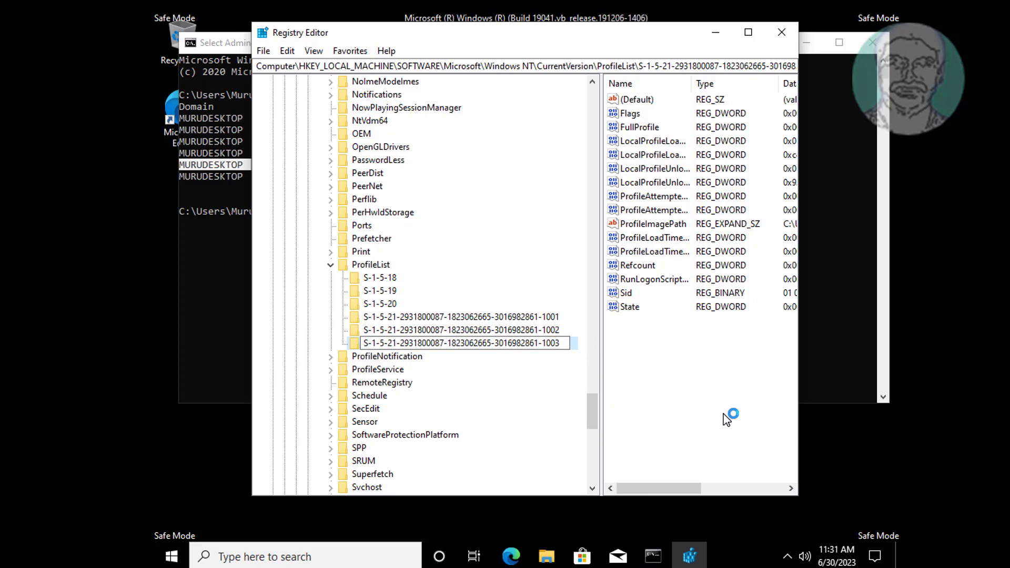
pyautogui.press('Return')
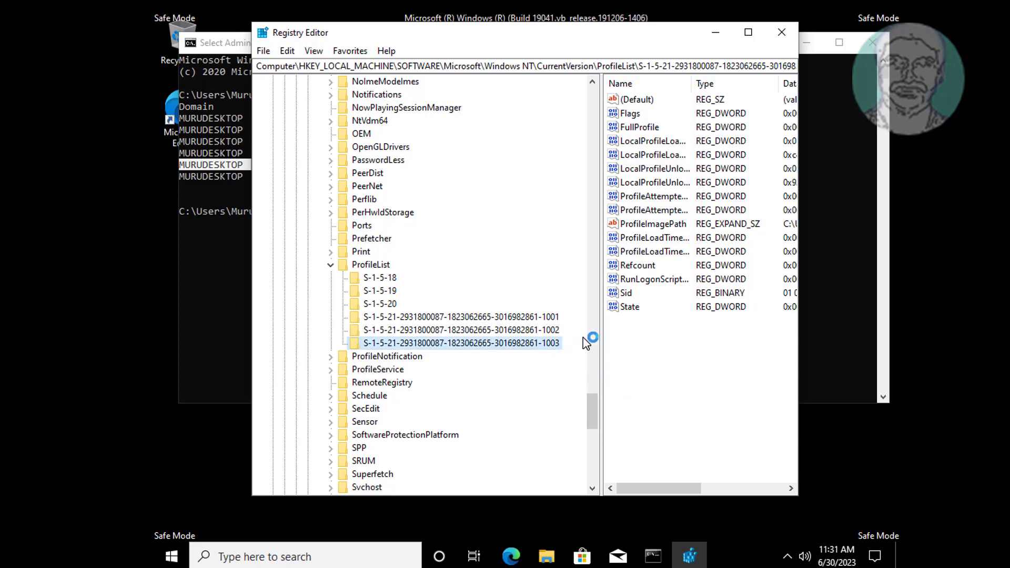
# - Verify ProfileImagePath matches the user's folder and Refcount stays at 0
pyautogui.doubleClick(655, 224)
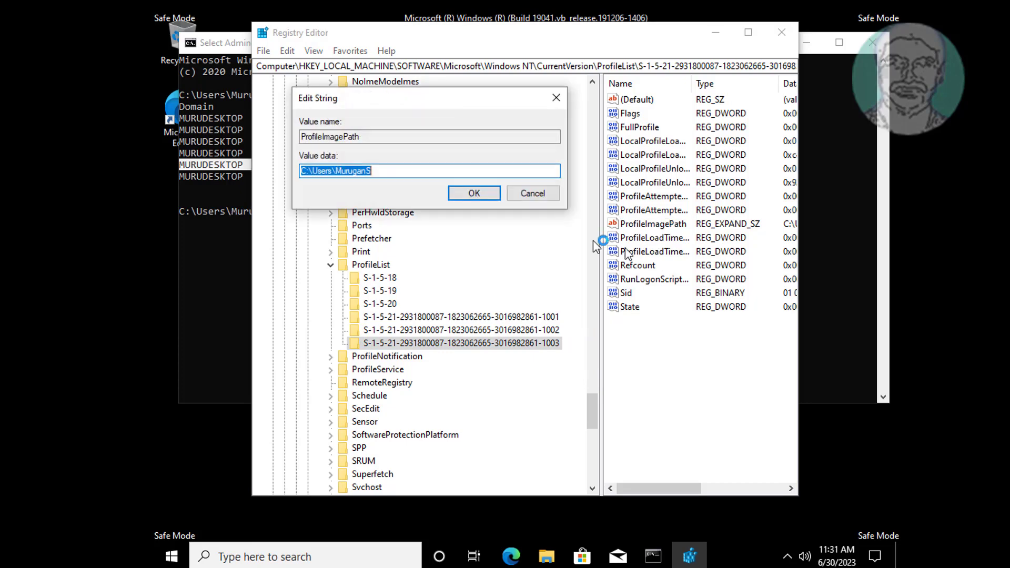
pyautogui.click(546, 556)
pyautogui.click(579, 121)
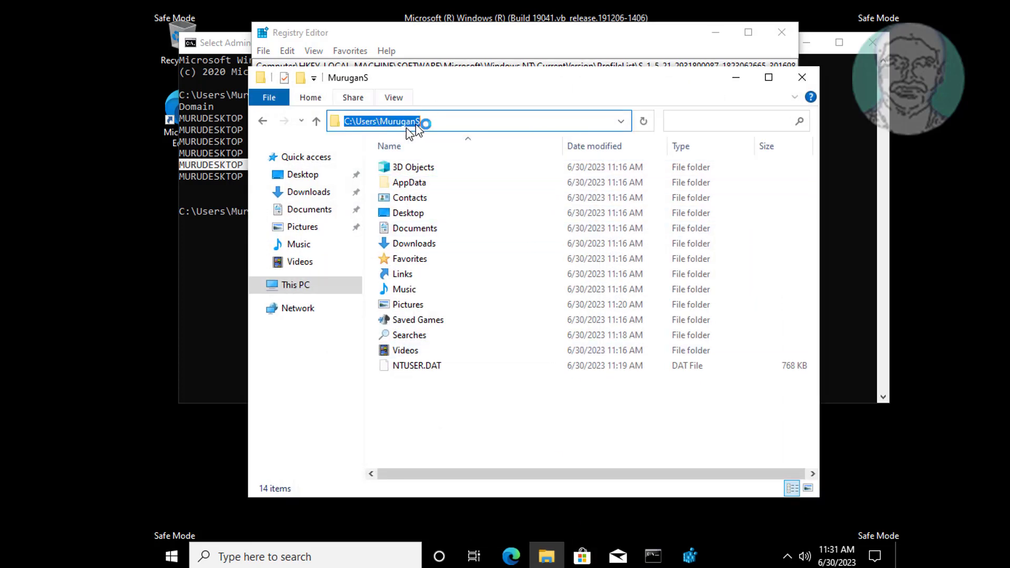
pyautogui.click(739, 83)
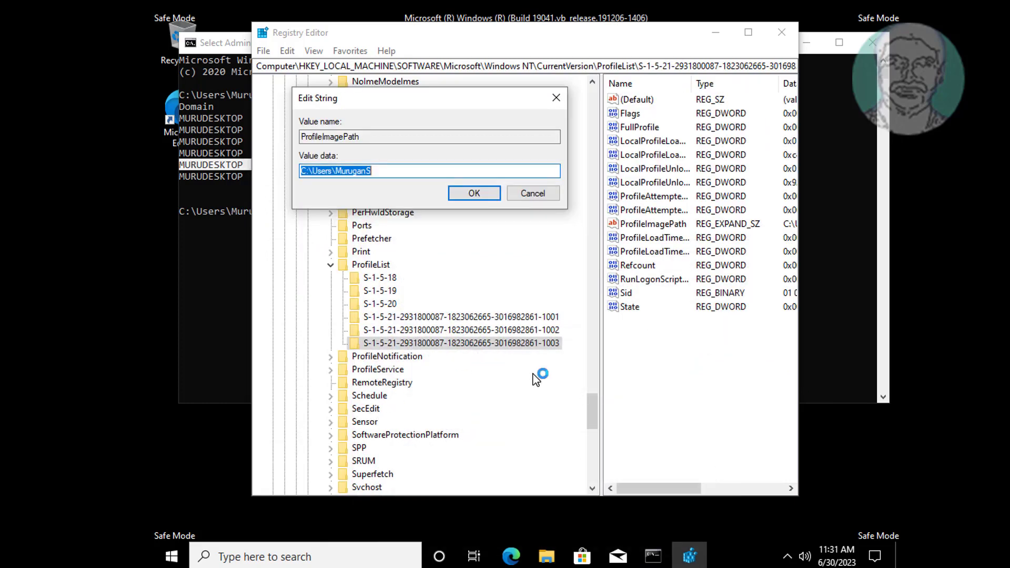
pyautogui.click(527, 193)
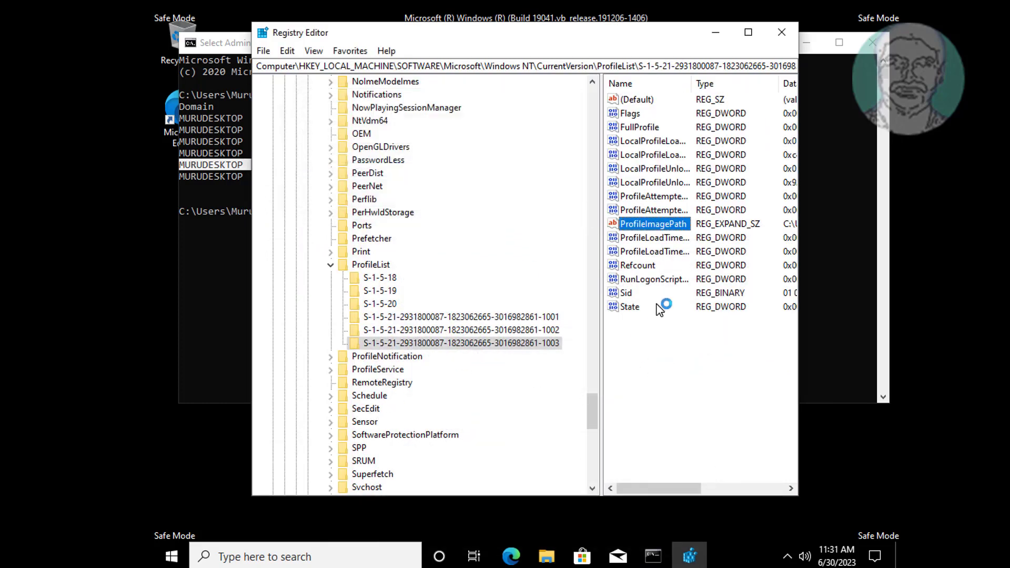
pyautogui.click(640, 266)
pyautogui.doubleClick(638, 266)
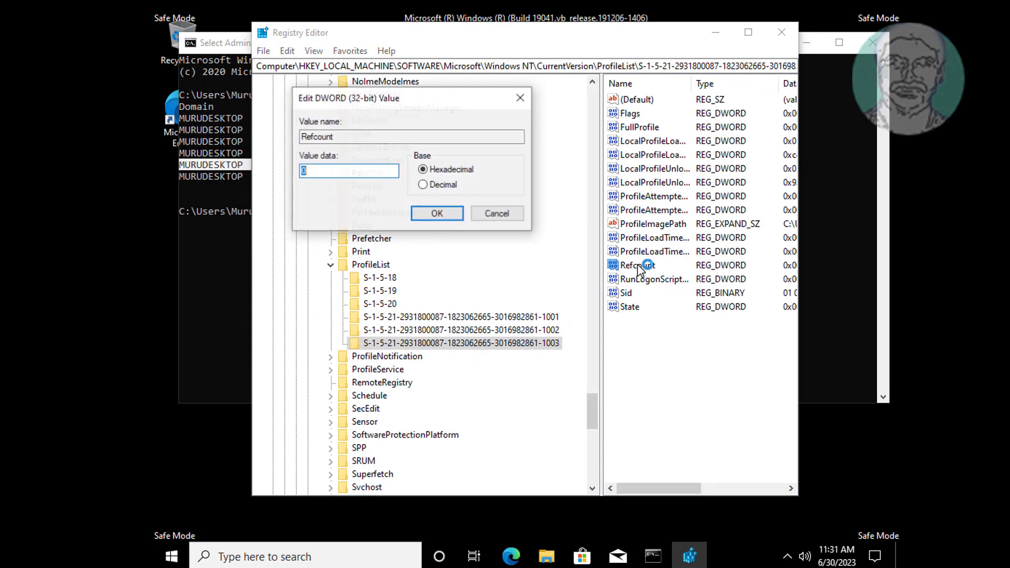
pyautogui.click(431, 213)
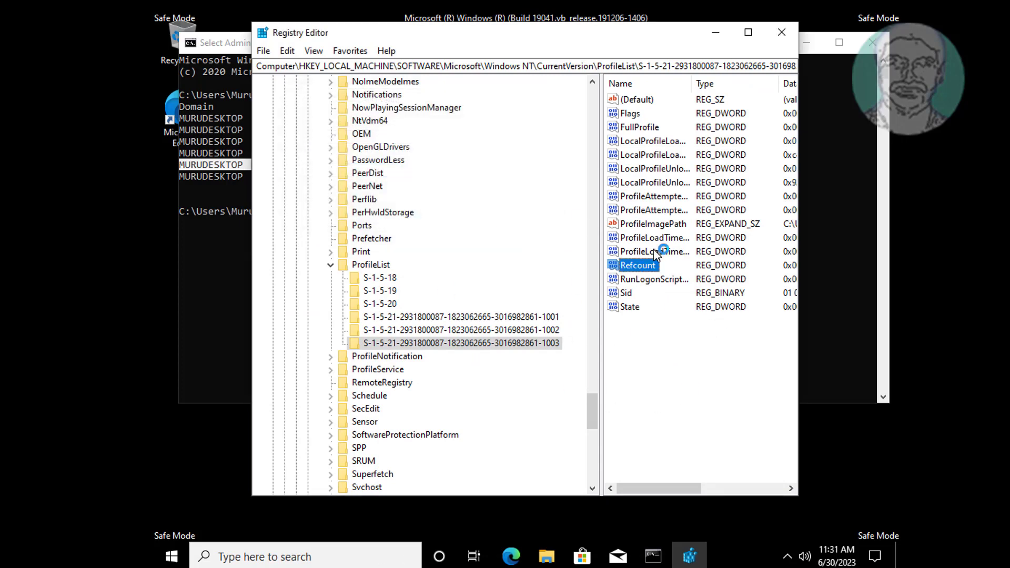
# - Close Registry Editor and exit Command Prompt with the exit command
pyautogui.click(782, 35)
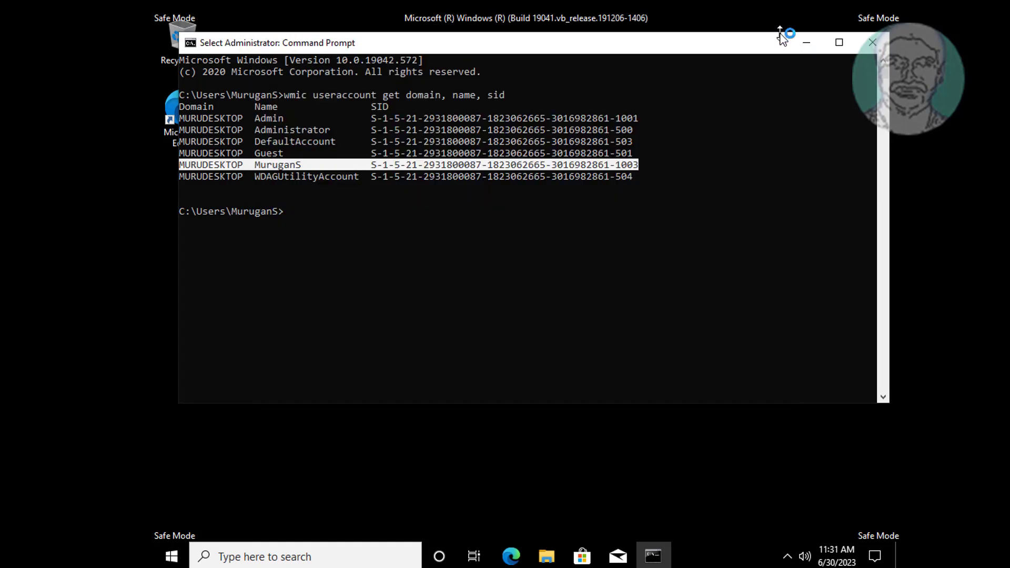
pyautogui.write('ex')
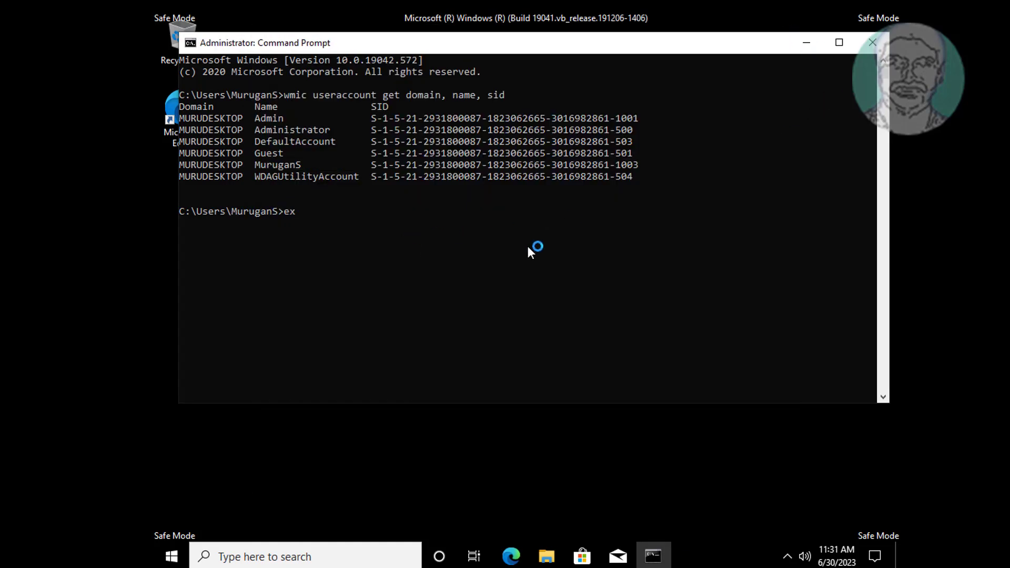
pyautogui.write('it')
pyautogui.press('Return')
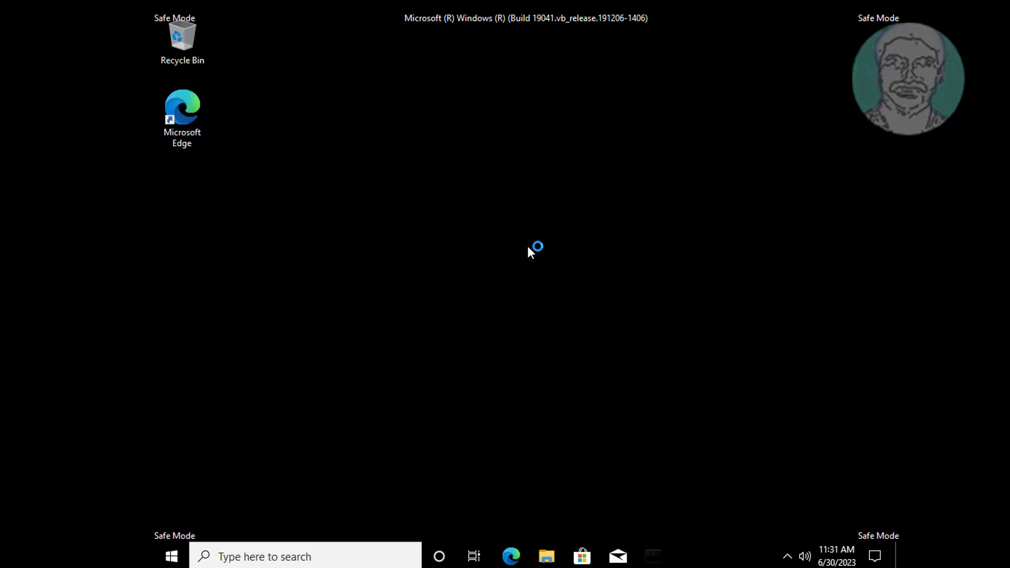
# - Restart Windows from the Start menu's power options
pyautogui.click(173, 558)
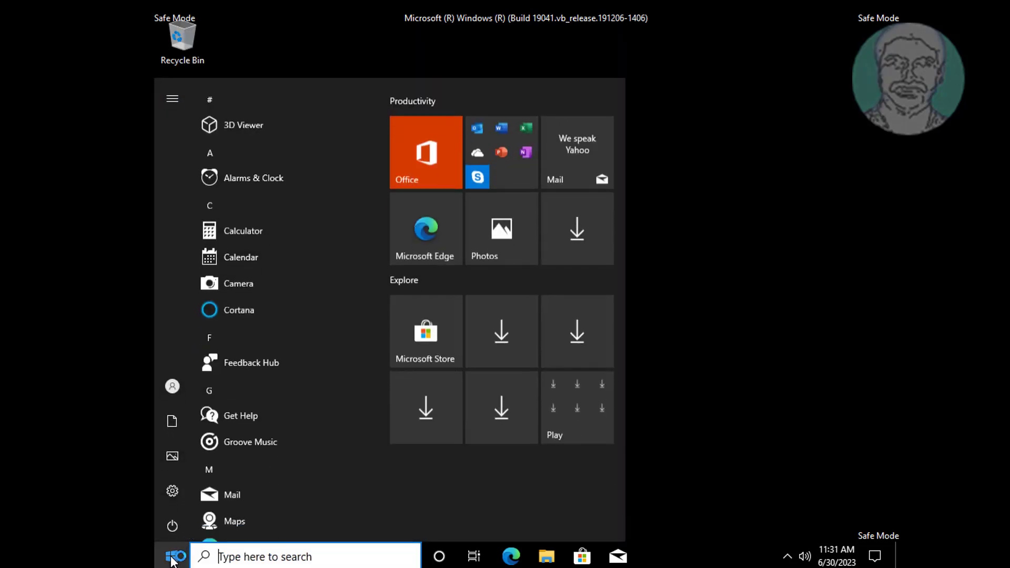
pyautogui.click(175, 530)
pyautogui.click(213, 492)
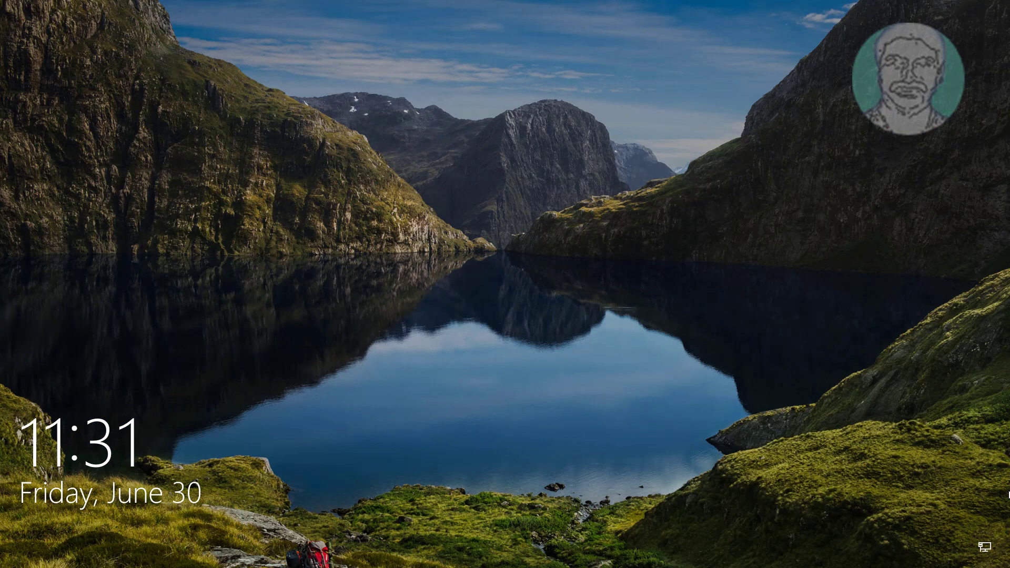
# - Dismiss the lock screen and enter the account password to sign in
pyautogui.press('space')
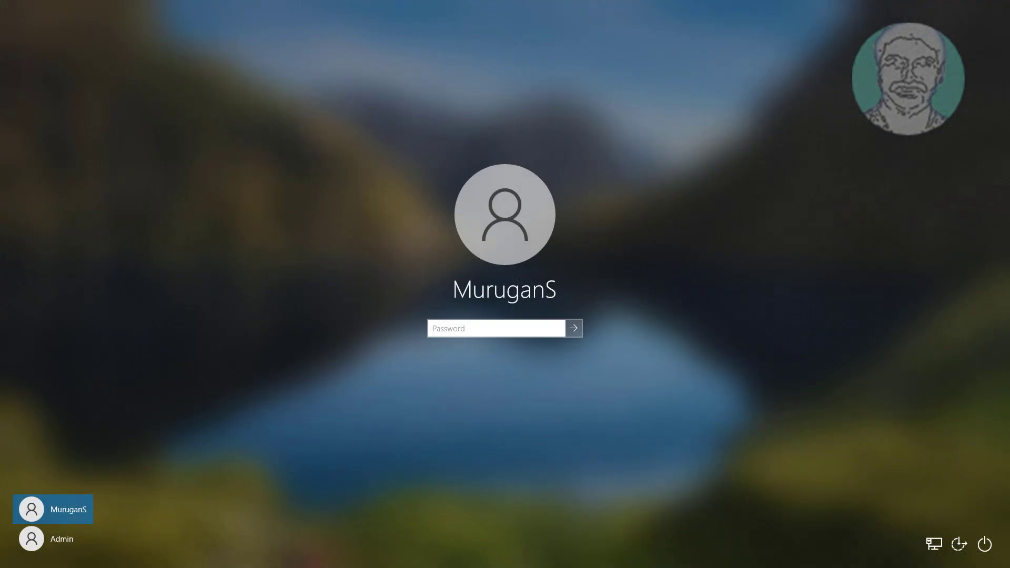
pyautogui.write('••••••••')
pyautogui.press('Return')
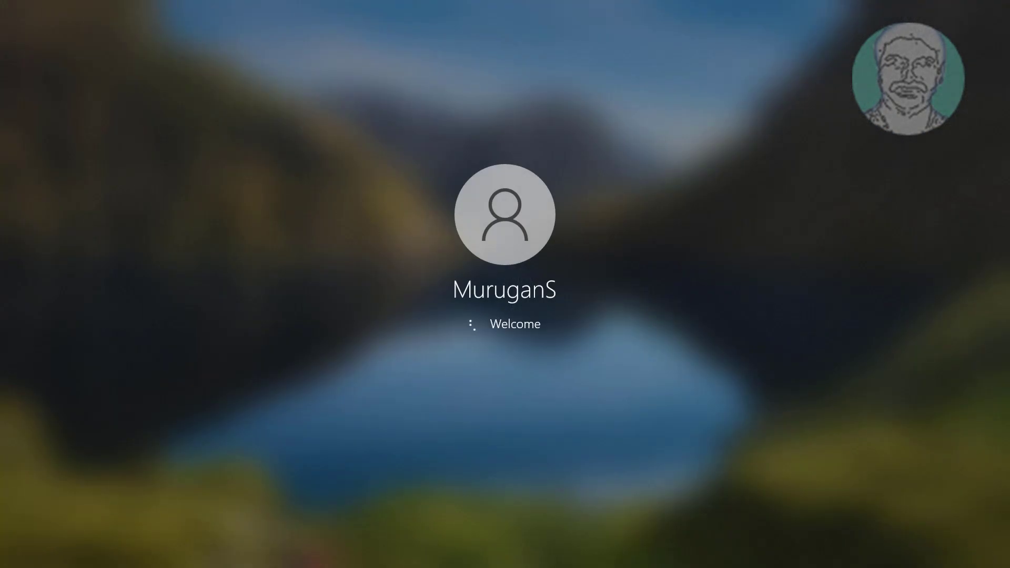